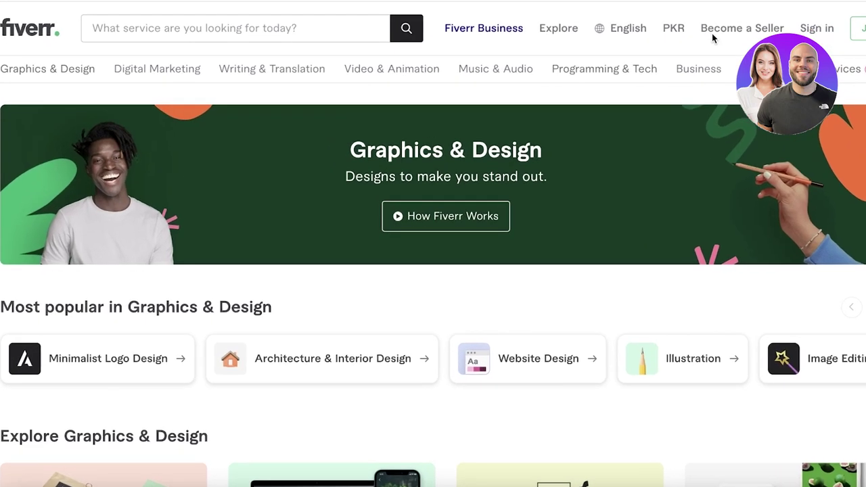
Open the Midjourney Artists category listed under AI Artists in Fiverr's AI services.
{"action": "scroll", "coordinate": [709, 40], "scroll_direction": "down", "scroll_amount": 3}
{"action": "scroll", "coordinate": [703, 102], "scroll_direction": "down", "scroll_amount": 1}
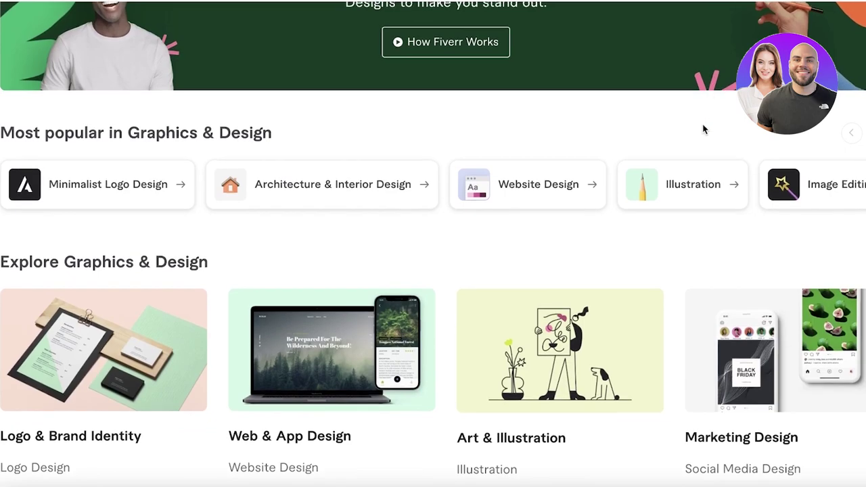
{"action": "scroll", "coordinate": [686, 142], "scroll_direction": "up", "scroll_amount": 3}
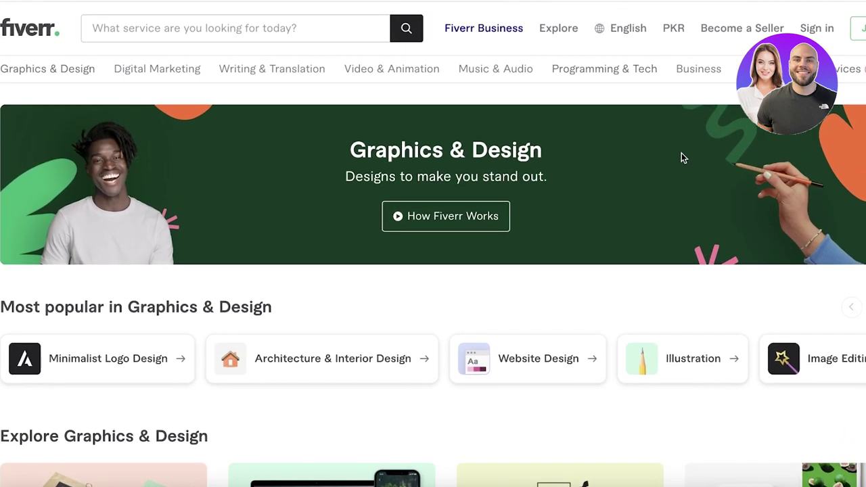
{"action": "mouse_move", "coordinate": [831, 68]}
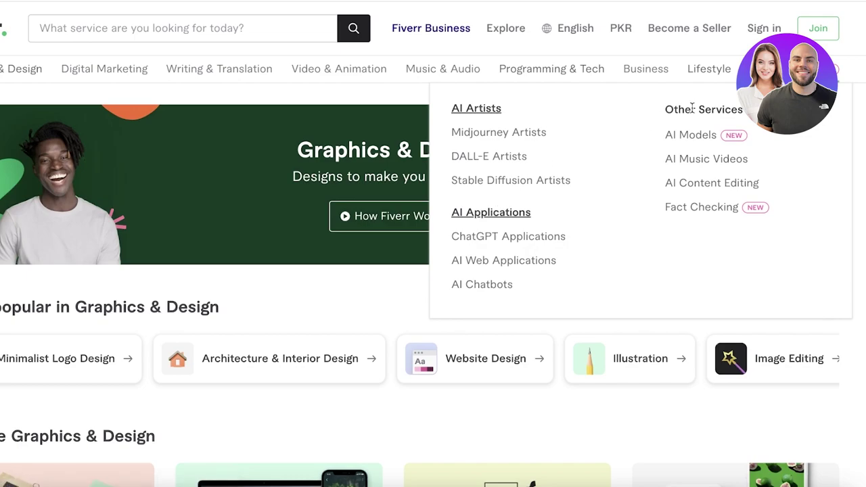
{"action": "left_click", "coordinate": [507, 133]}
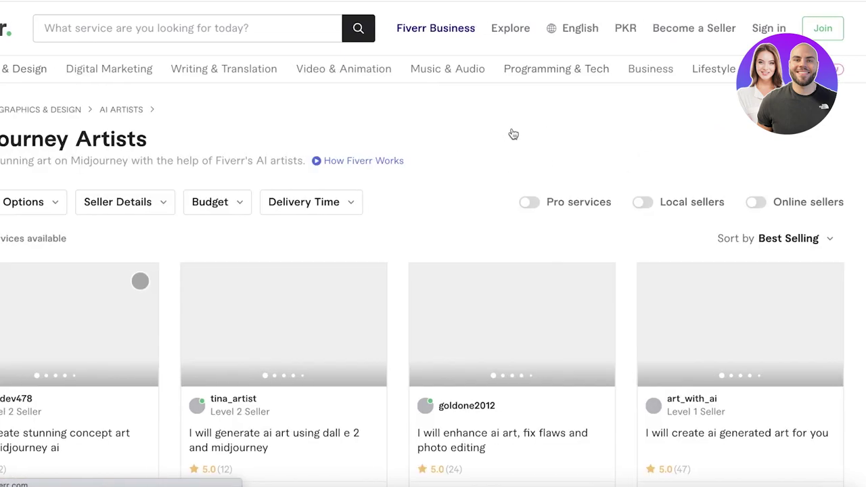
Examine the Midjourney art gigs on offer, including their sample images, ratings and starting prices.
{"action": "scroll", "coordinate": [554, 144], "scroll_direction": "down", "scroll_amount": 3}
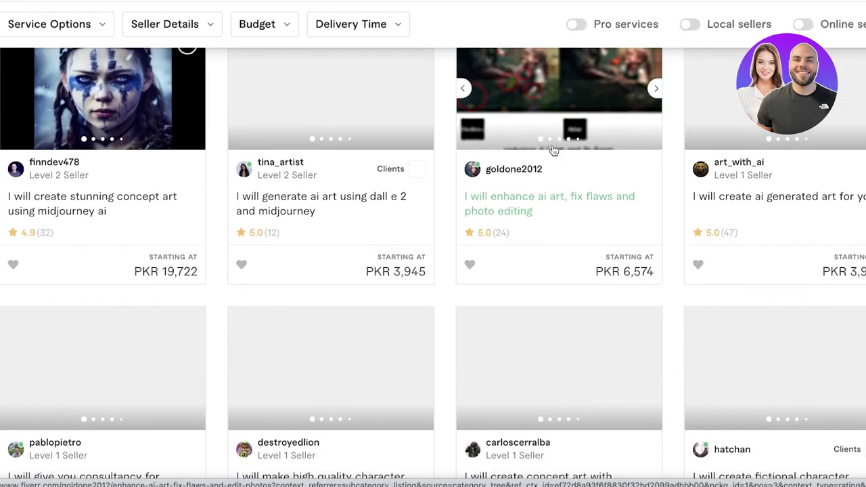
{"action": "scroll", "coordinate": [206, 160], "scroll_direction": "up", "scroll_amount": 1}
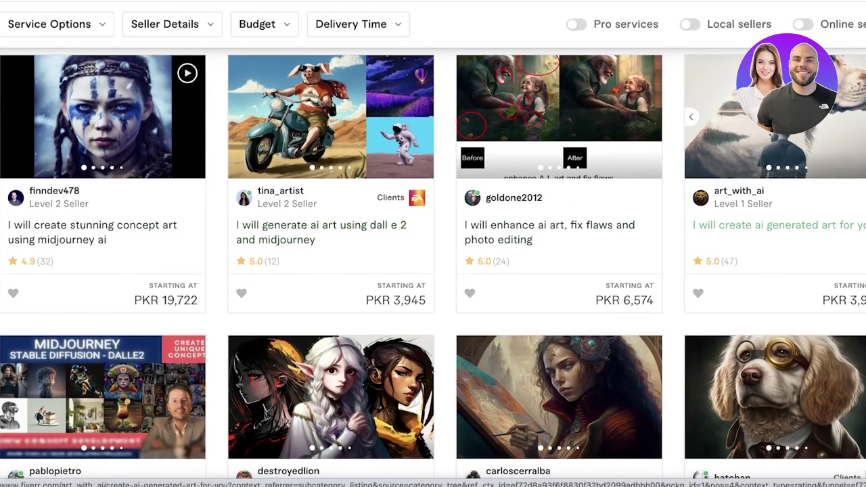
{"action": "scroll", "coordinate": [744, 176], "scroll_direction": "down", "scroll_amount": 4}
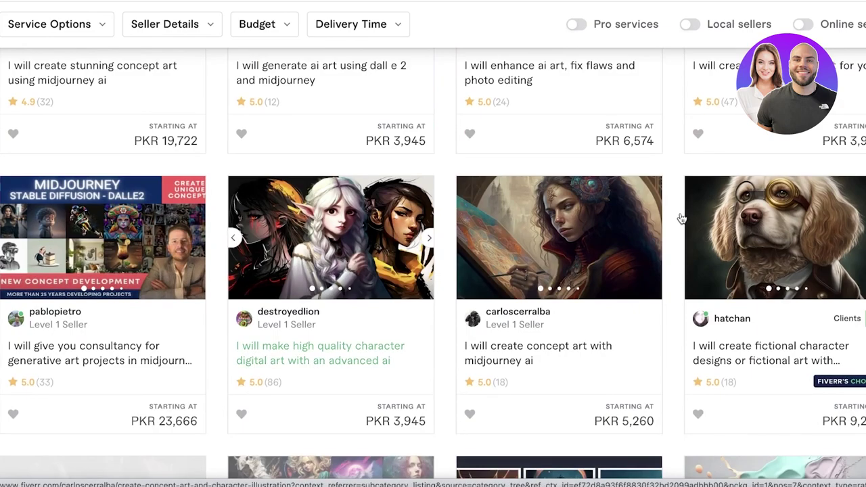
{"action": "scroll", "coordinate": [655, 189], "scroll_direction": "down", "scroll_amount": 2}
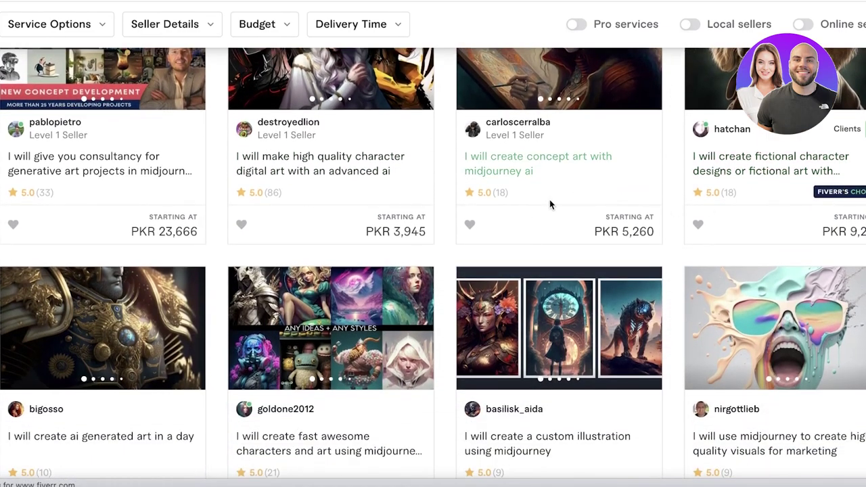
{"action": "scroll", "coordinate": [549, 200], "scroll_direction": "down", "scroll_amount": 1}
{"action": "scroll", "coordinate": [253, 230], "scroll_direction": "down", "scroll_amount": 3}
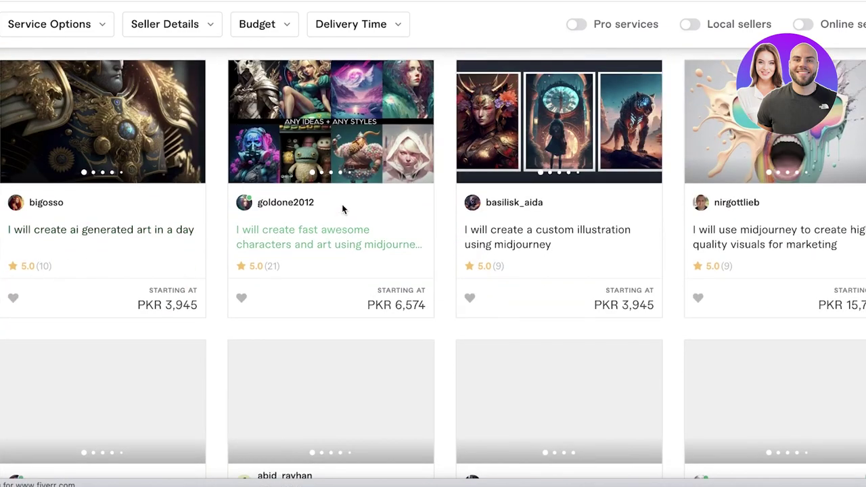
{"action": "scroll", "coordinate": [704, 168], "scroll_direction": "down", "scroll_amount": 2}
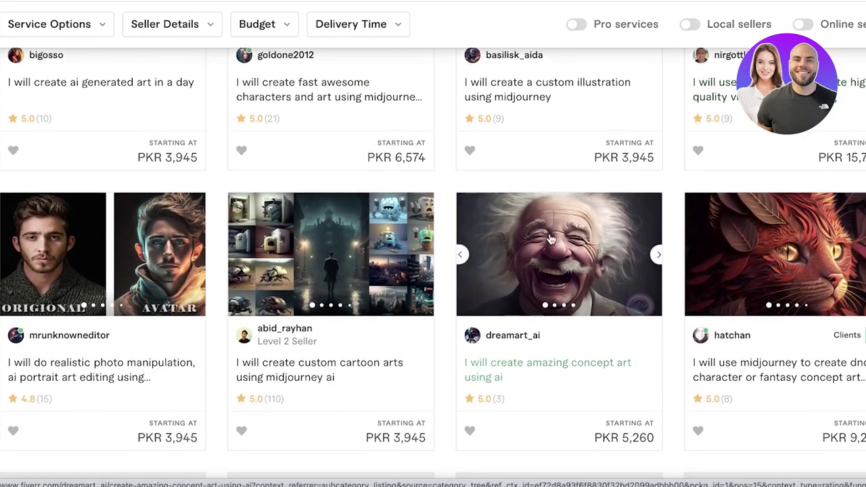
{"action": "scroll", "coordinate": [550, 238], "scroll_direction": "down", "scroll_amount": 2}
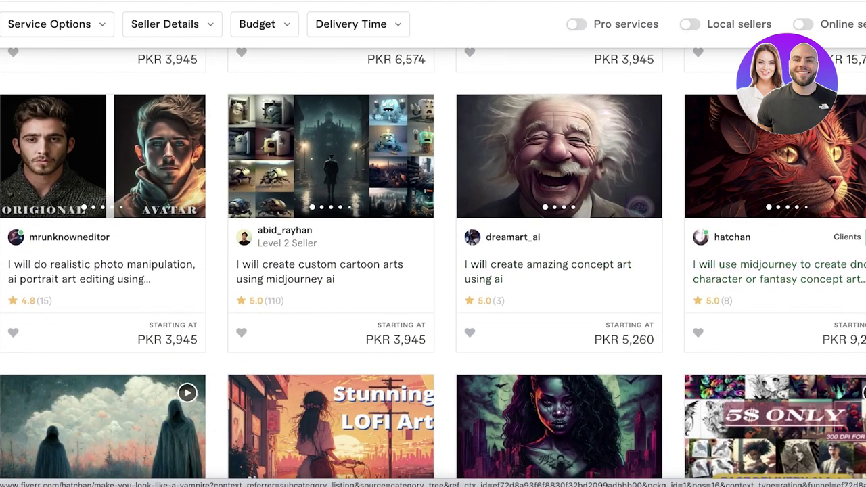
{"action": "scroll", "coordinate": [693, 155], "scroll_direction": "down", "scroll_amount": 2}
{"action": "scroll", "coordinate": [777, 169], "scroll_direction": "down", "scroll_amount": 4}
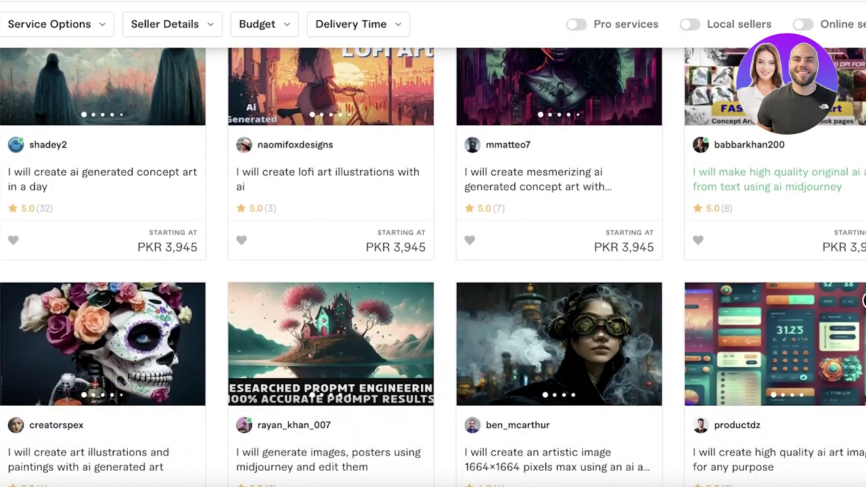
{"action": "scroll", "coordinate": [558, 140], "scroll_direction": "down", "scroll_amount": 5}
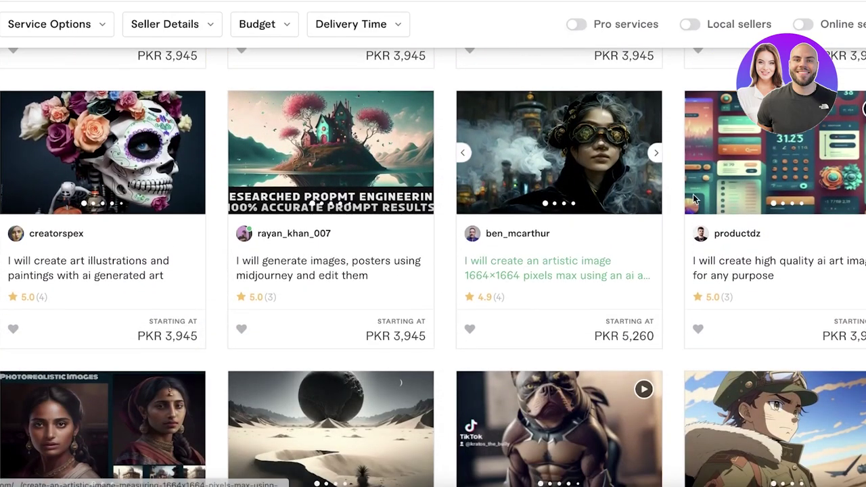
{"action": "scroll", "coordinate": [558, 140], "scroll_direction": "up", "scroll_amount": 3}
{"action": "scroll", "coordinate": [558, 140], "scroll_direction": "down", "scroll_amount": 4}
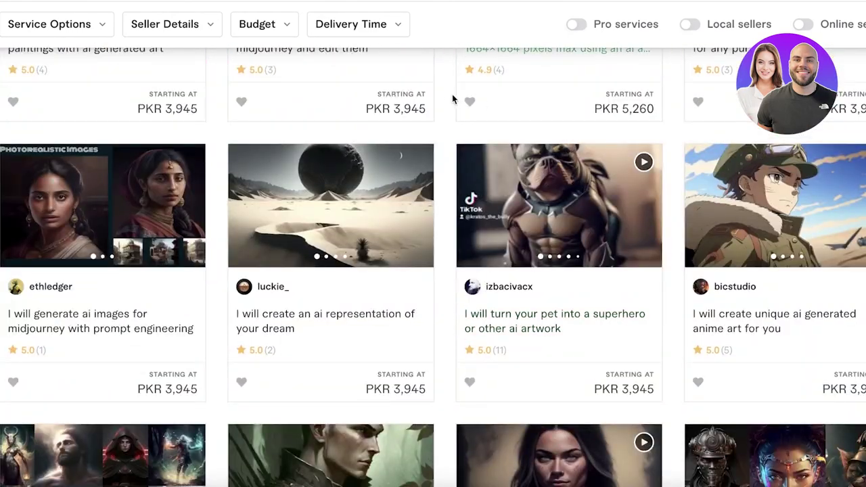
{"action": "scroll", "coordinate": [444, 93], "scroll_direction": "down", "scroll_amount": 2}
{"action": "scroll", "coordinate": [446, 105], "scroll_direction": "up", "scroll_amount": 2}
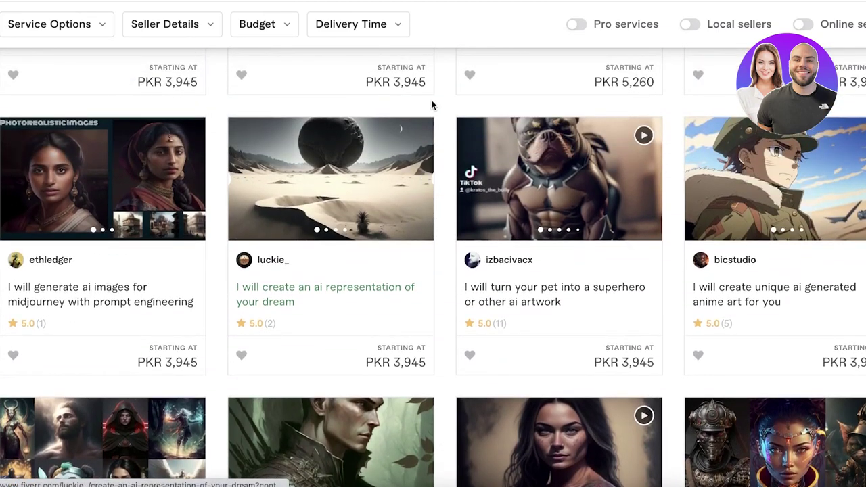
{"action": "scroll", "coordinate": [431, 105], "scroll_direction": "down", "scroll_amount": 3}
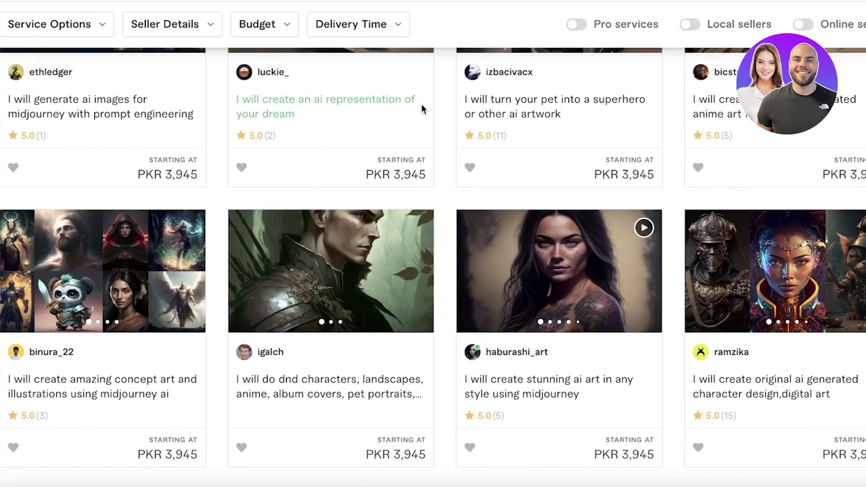
{"action": "scroll", "coordinate": [423, 105], "scroll_direction": "down", "scroll_amount": 5}
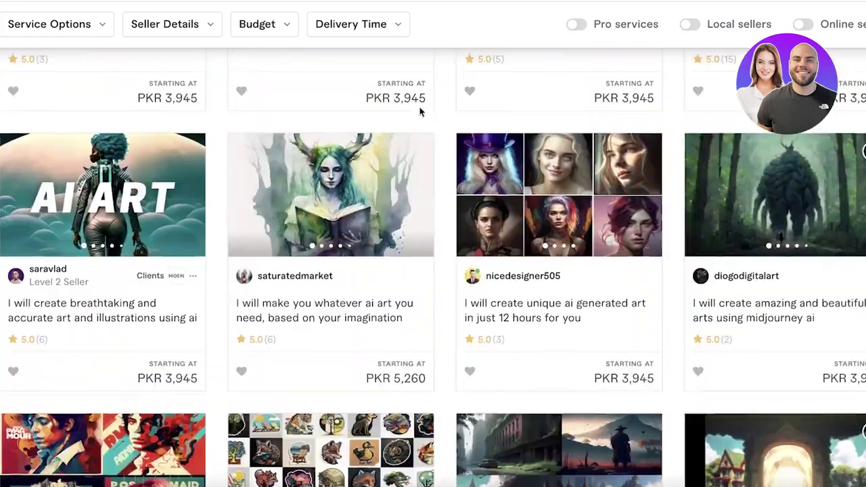
{"action": "scroll", "coordinate": [421, 110], "scroll_direction": "down", "scroll_amount": 2}
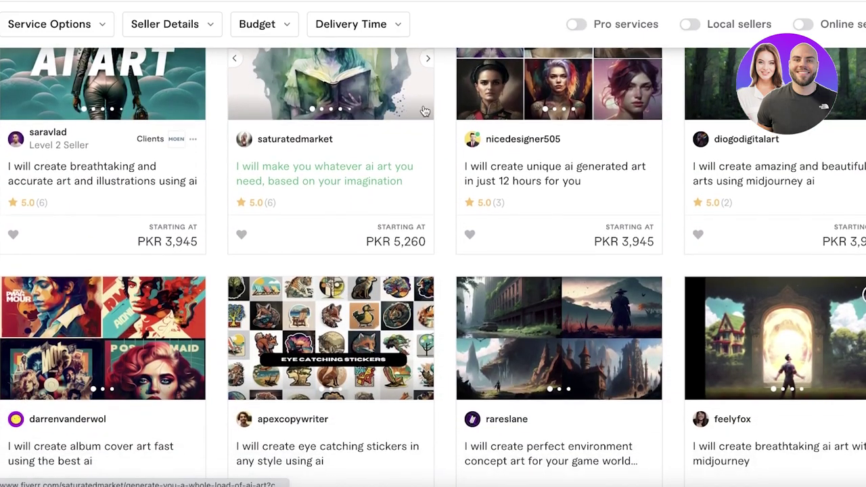
{"action": "scroll", "coordinate": [433, 119], "scroll_direction": "up", "scroll_amount": 9}
{"action": "scroll", "coordinate": [436, 118], "scroll_direction": "down", "scroll_amount": 5}
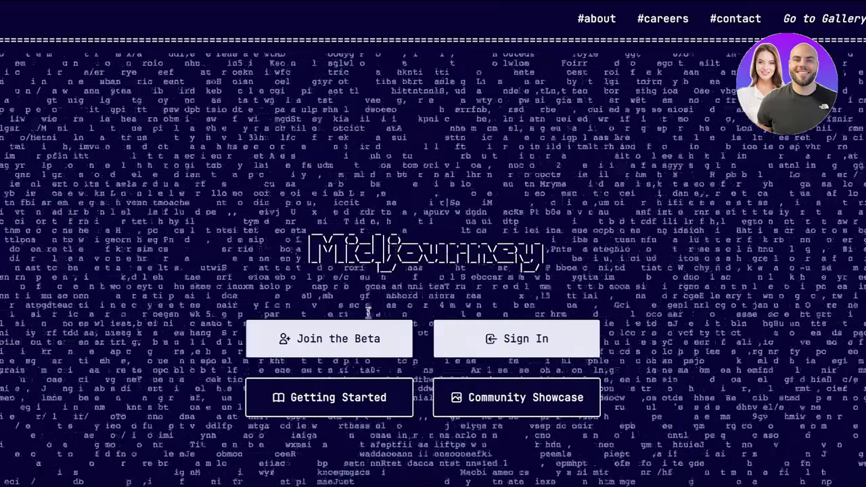
Join the Midjourney beta by accepting the Discord server invite, and open the newbies-52 channel.
{"action": "left_click", "coordinate": [363, 331]}
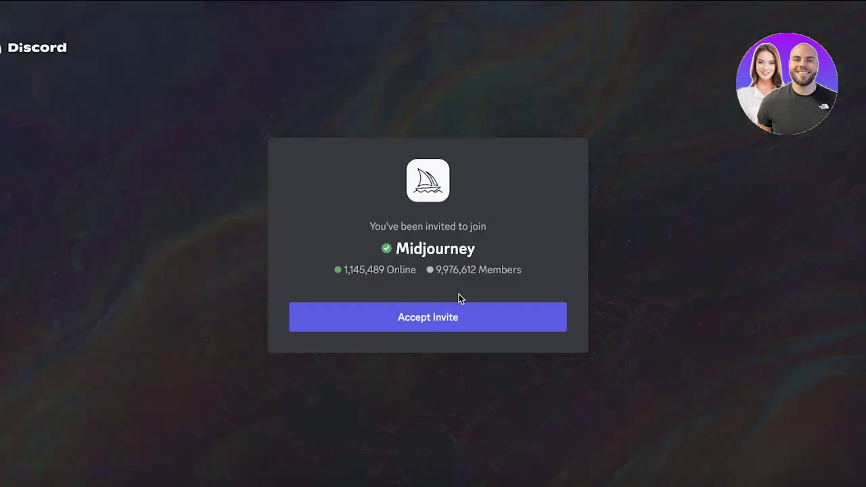
{"action": "left_click", "coordinate": [458, 313]}
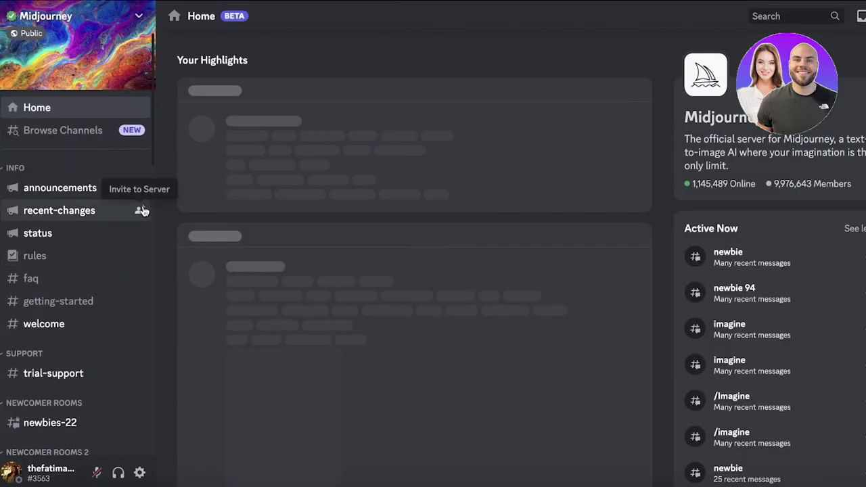
{"action": "scroll", "coordinate": [75, 259], "scroll_direction": "down", "scroll_amount": 3}
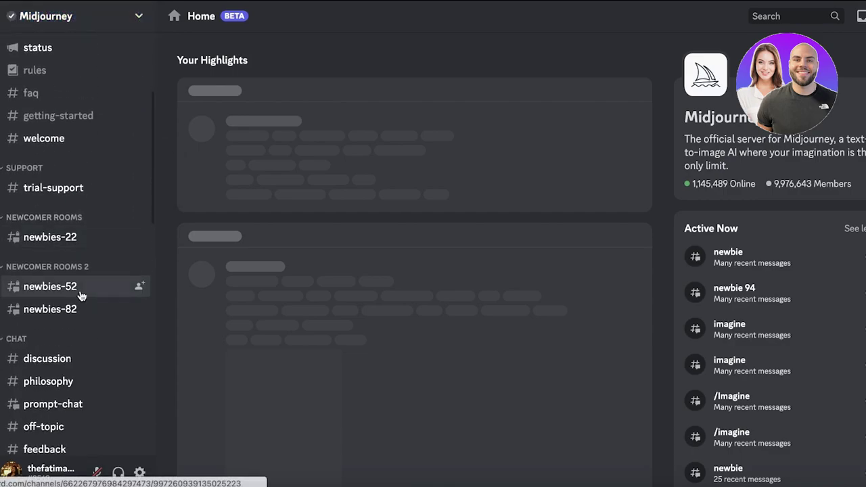
{"action": "left_click", "coordinate": [80, 293]}
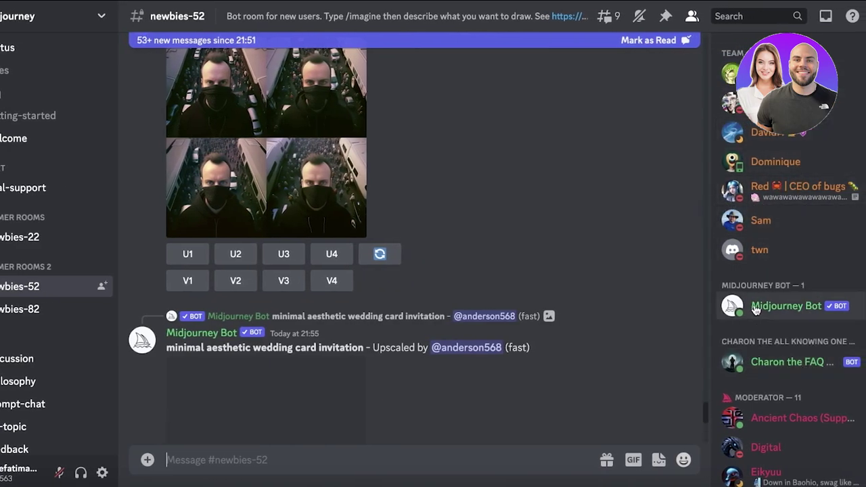
{"action": "left_click", "coordinate": [691, 17]}
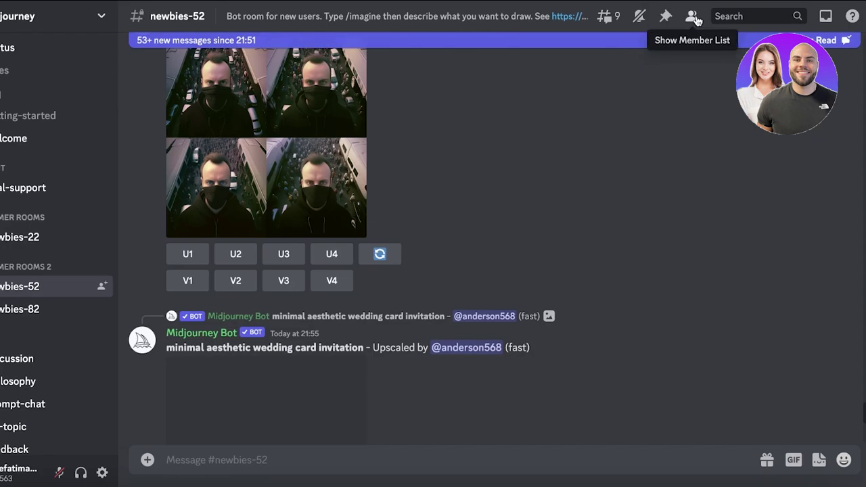
{"action": "left_click", "coordinate": [693, 18]}
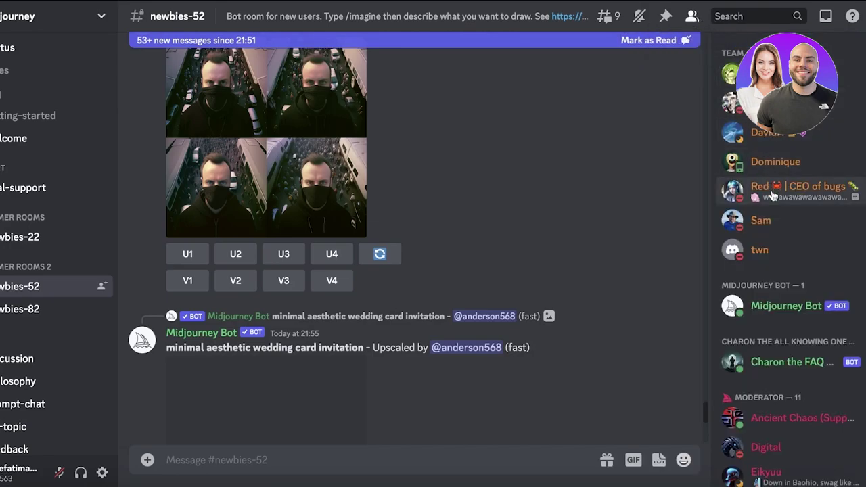
{"action": "left_click", "coordinate": [793, 308]}
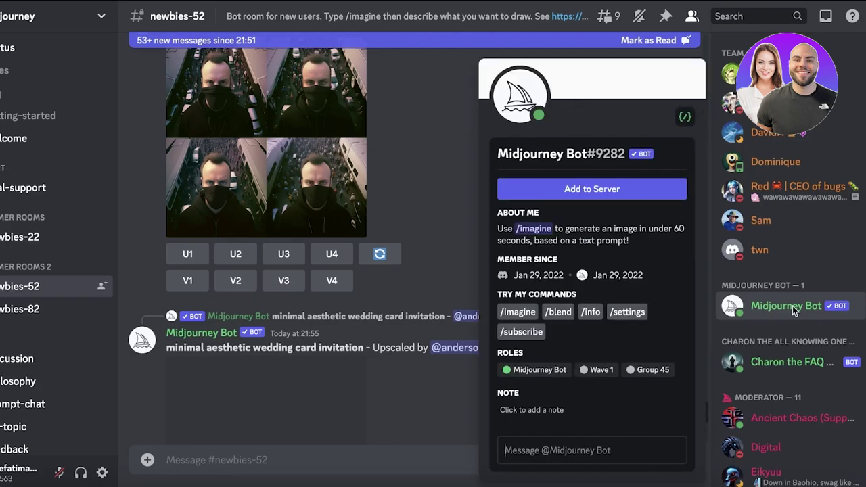
{"action": "left_click", "coordinate": [598, 190]}
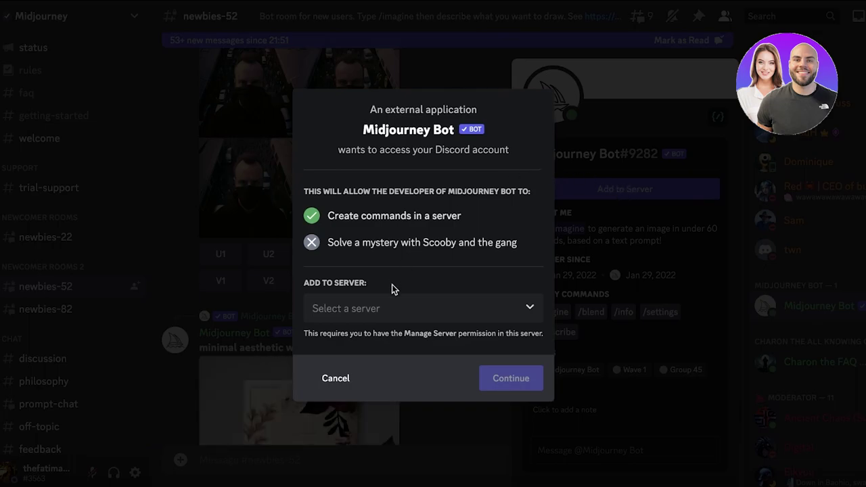
{"action": "left_click", "coordinate": [386, 308]}
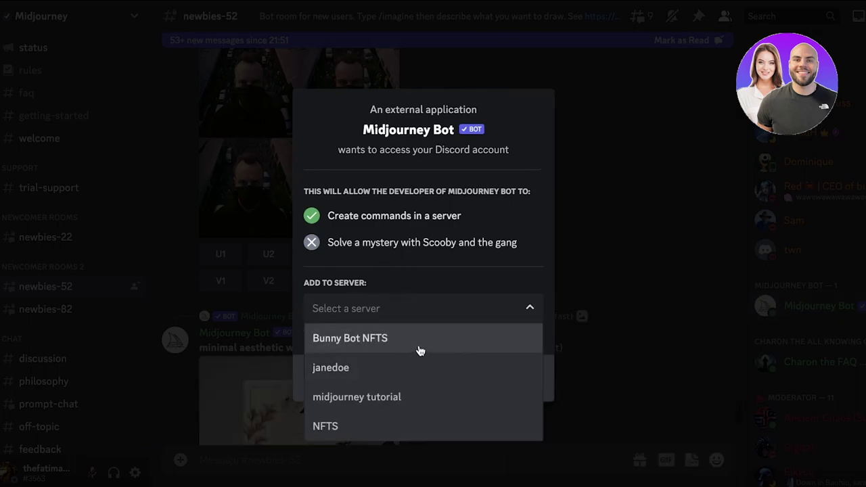
{"action": "left_click", "coordinate": [590, 232]}
Switch to the midjourney tutorial server and create a text channel named fiverr.
{"action": "left_click", "coordinate": [9, 65]}
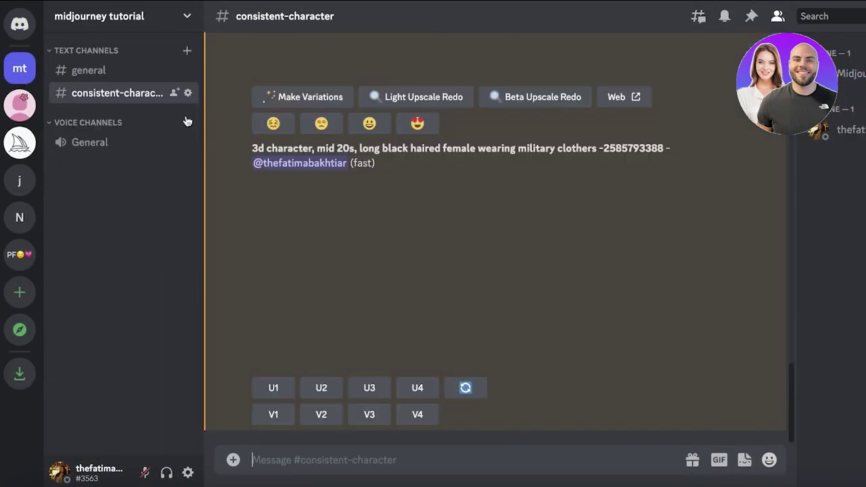
{"action": "left_click", "coordinate": [187, 50]}
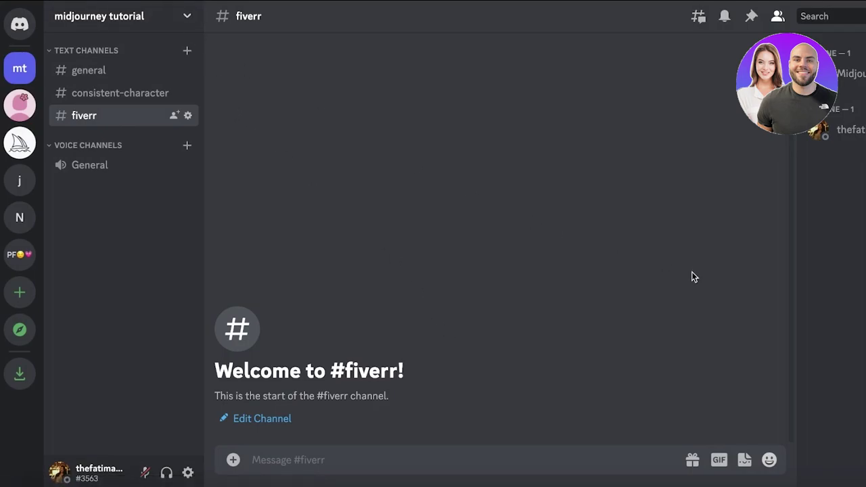
Generate images in the fiverr channel using the Midjourney Bot's /imagine command with the prompt "lofi image".
{"action": "left_click", "coordinate": [319, 459]}
{"action": "type", "text": "/"}
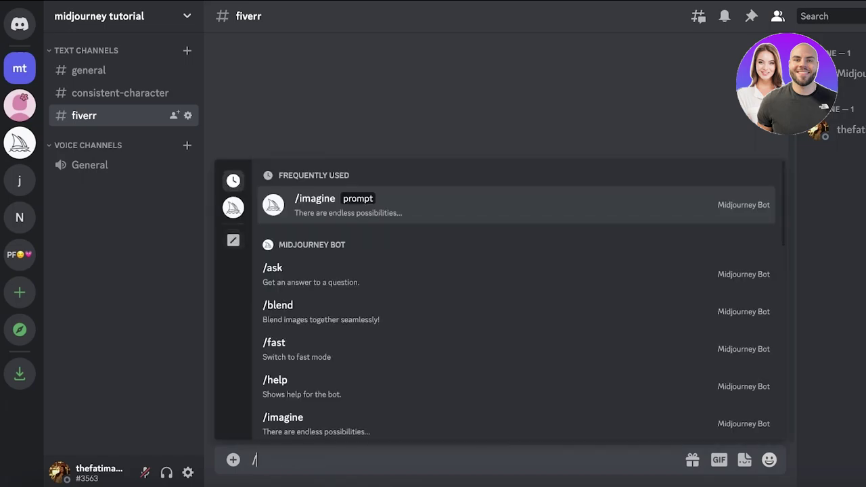
{"action": "scroll", "coordinate": [353, 369], "scroll_direction": "down", "scroll_amount": 5}
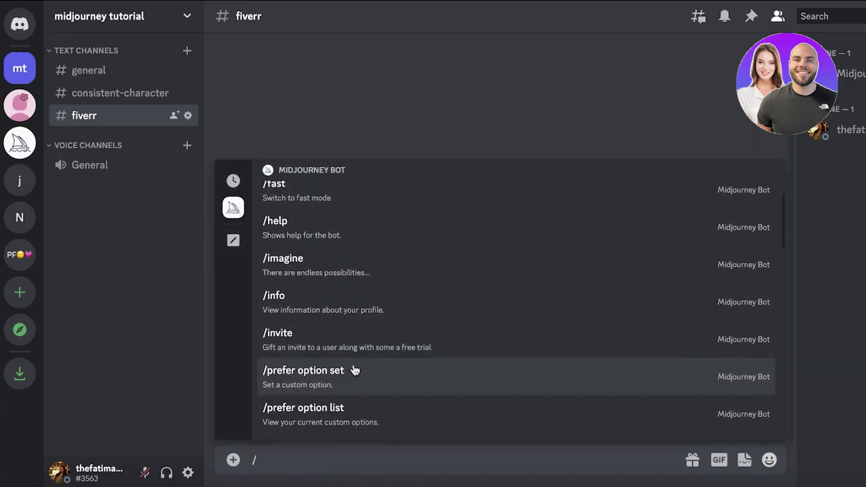
{"action": "scroll", "coordinate": [350, 392], "scroll_direction": "down", "scroll_amount": 6}
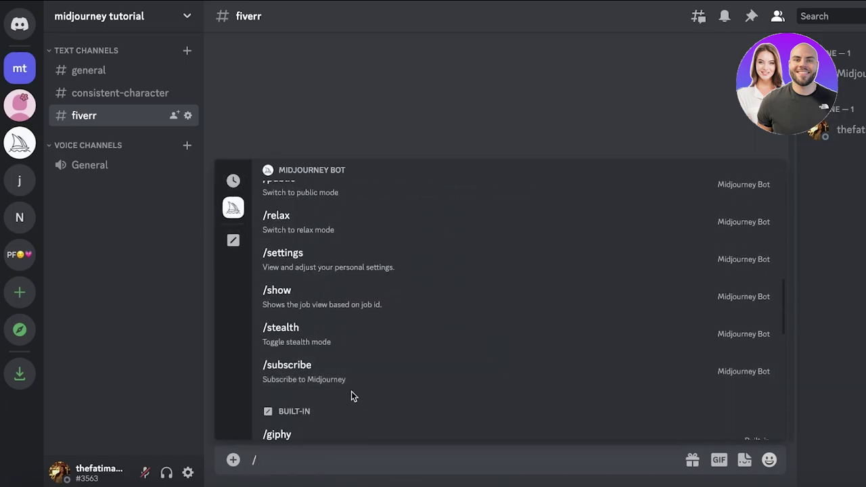
{"action": "scroll", "coordinate": [351, 396], "scroll_direction": "down", "scroll_amount": 2}
{"action": "scroll", "coordinate": [356, 401], "scroll_direction": "up", "scroll_amount": 13}
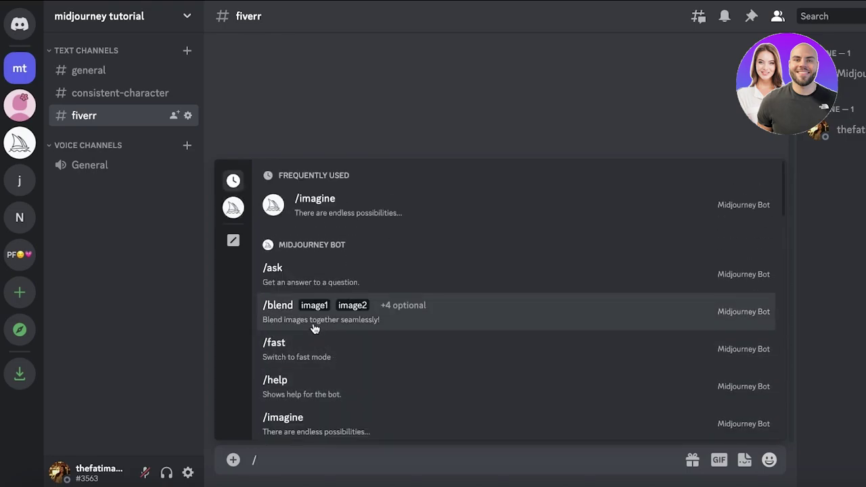
{"action": "left_click", "coordinate": [319, 419]}
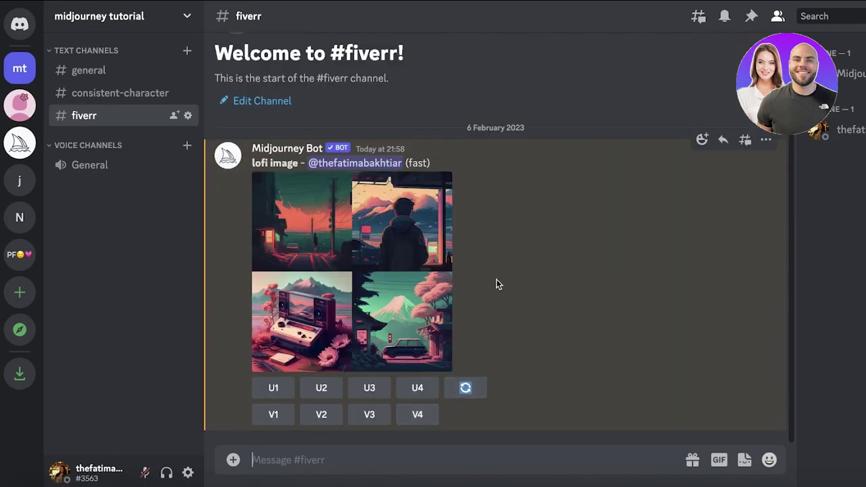
View the four generated lofi images enlarged, then return to the fiverr channel.
{"action": "left_click", "coordinate": [342, 254]}
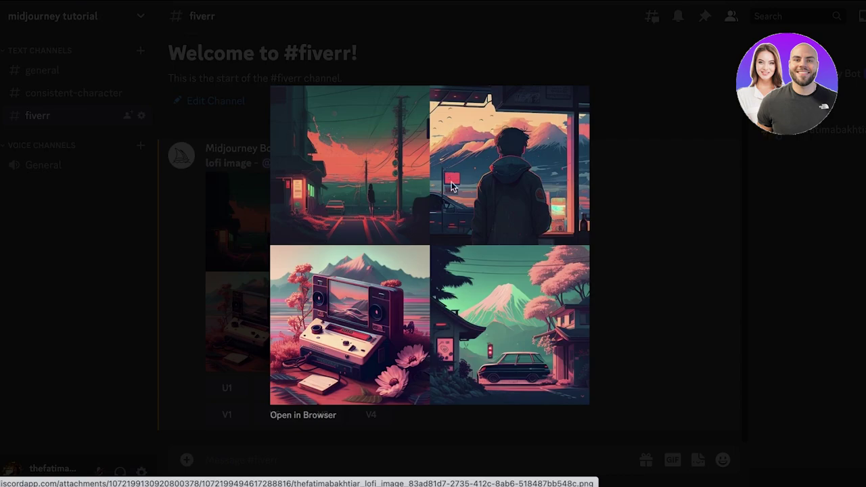
{"action": "left_click", "coordinate": [663, 244]}
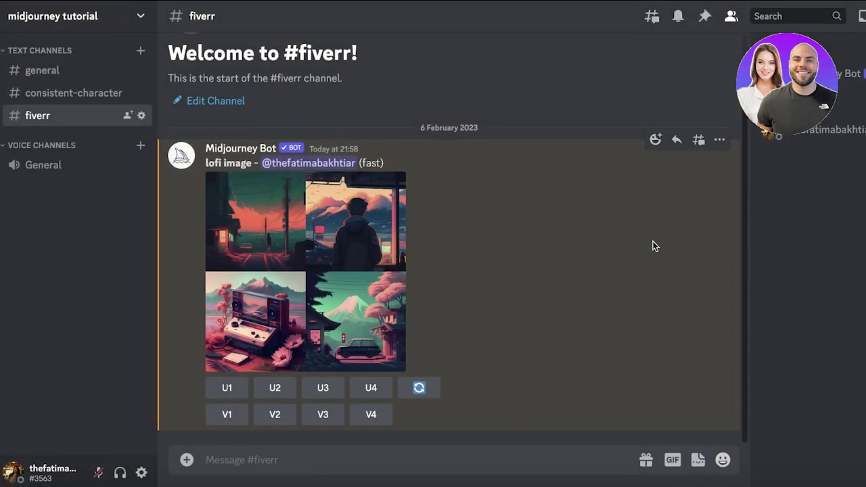
{"action": "left_click", "coordinate": [313, 248]}
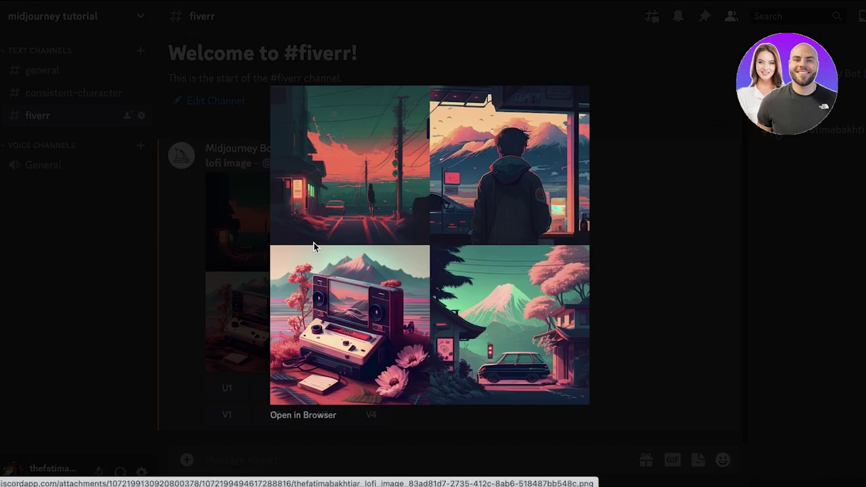
{"action": "left_click", "coordinate": [643, 195]}
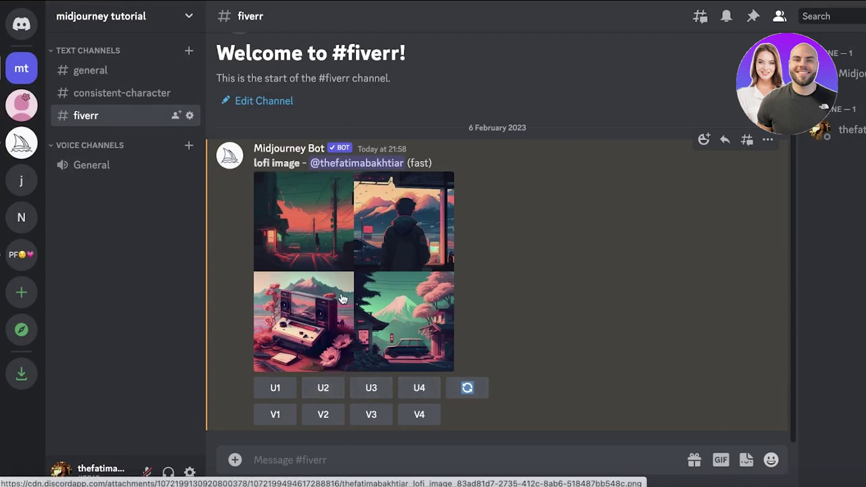
Upscale the second lofi image, generate four variations of it, and view the variations enlarged.
{"action": "left_click", "coordinate": [329, 396]}
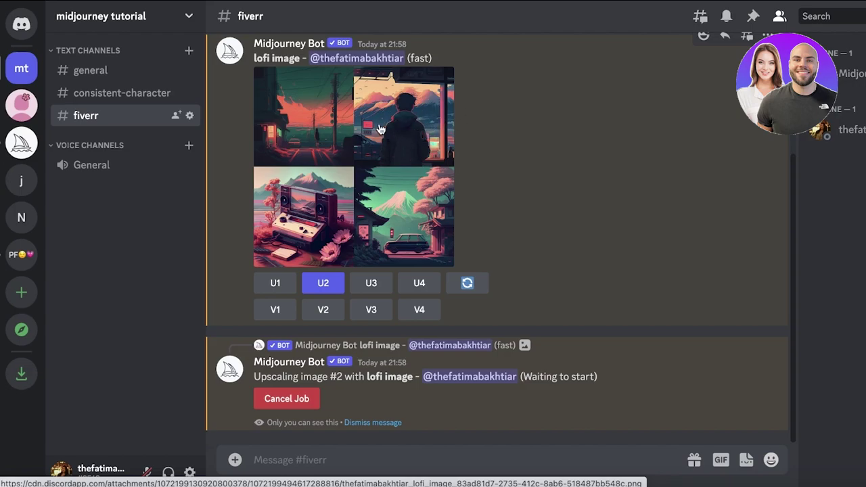
{"action": "left_click", "coordinate": [327, 313]}
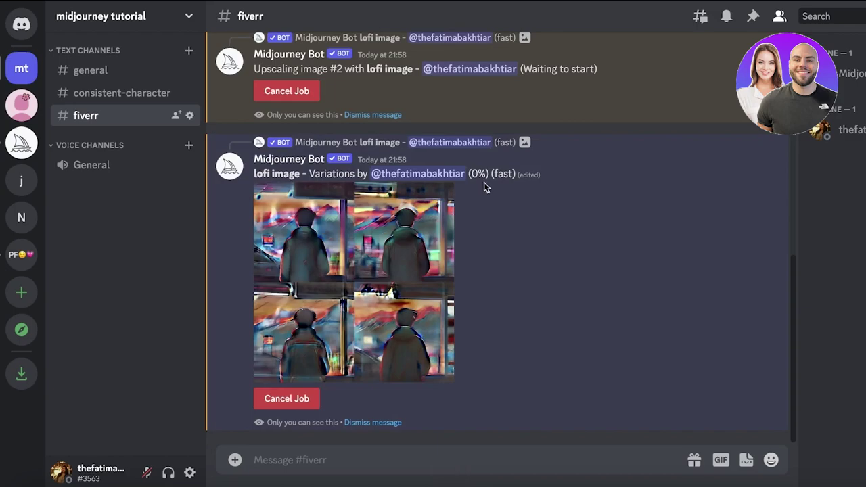
{"action": "left_click", "coordinate": [415, 274]}
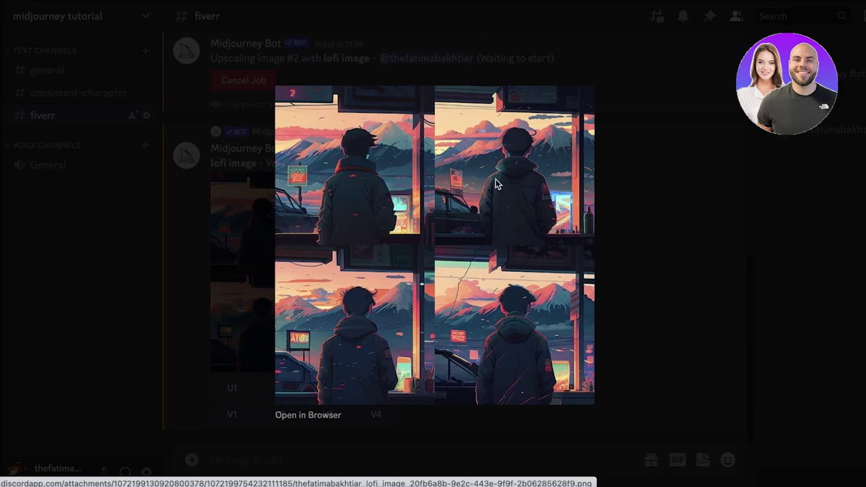
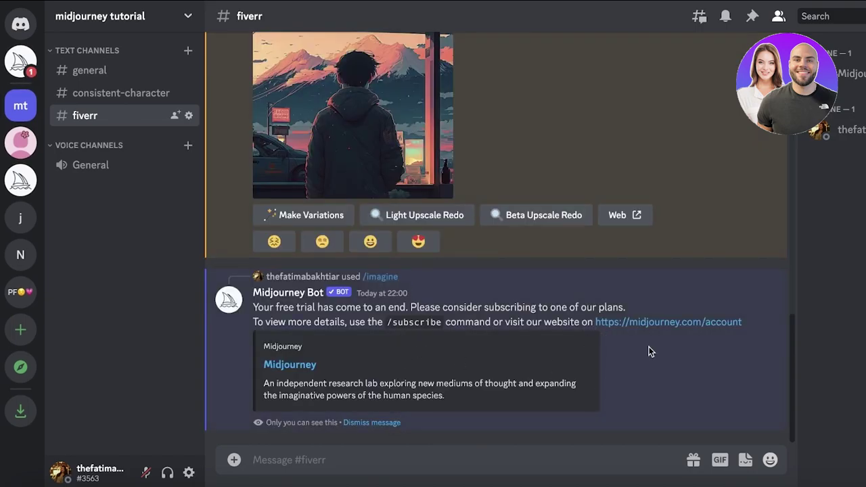
Read the Midjourney Bot's direct message about subscribing and return to the fiverr channel of the midjourney tutorial server.
{"action": "left_click", "coordinate": [20, 61]}
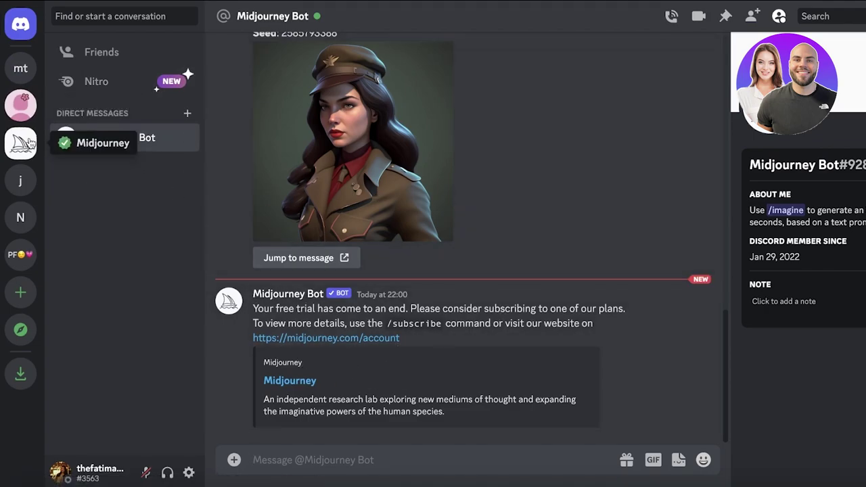
{"action": "left_click", "coordinate": [22, 142]}
{"action": "left_click", "coordinate": [34, 78]}
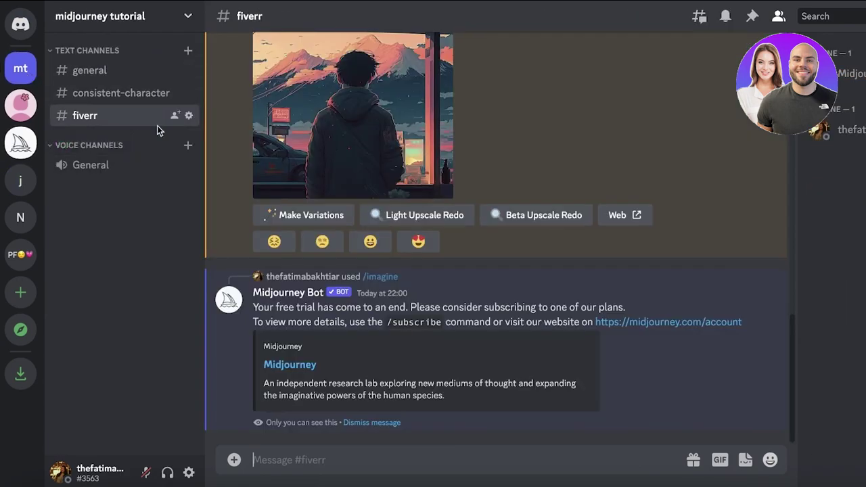
{"action": "left_click", "coordinate": [168, 28]}
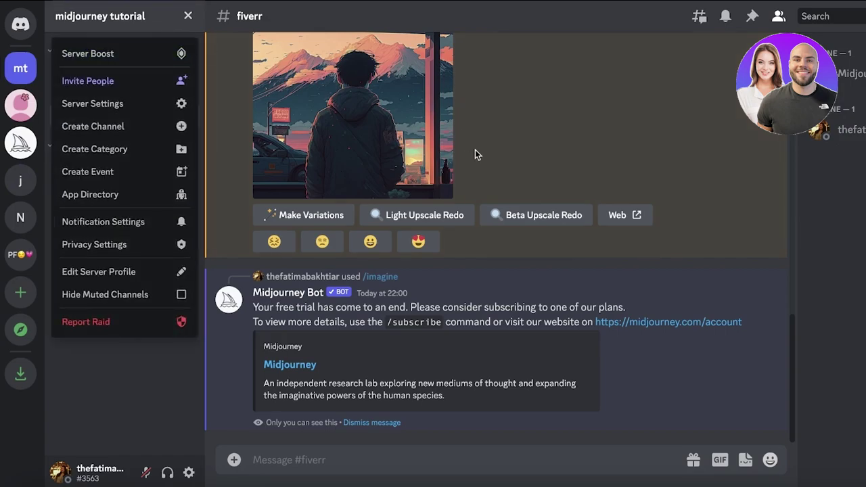
{"action": "left_click", "coordinate": [478, 364]}
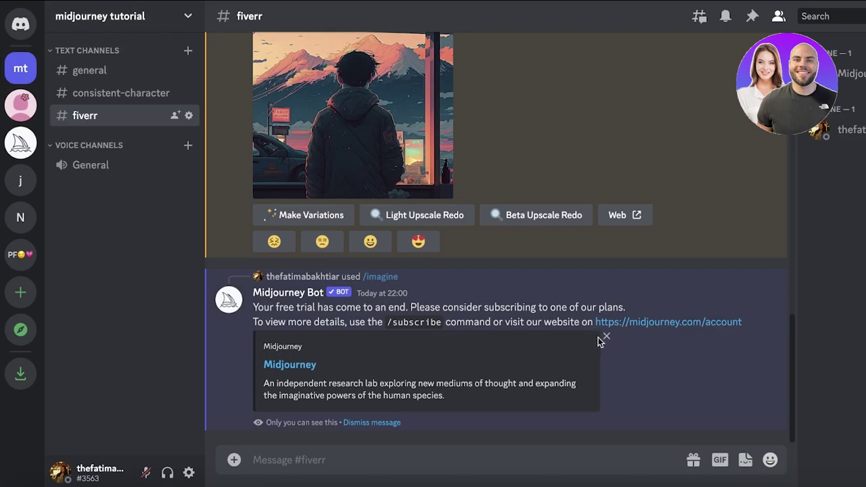
{"action": "left_click", "coordinate": [628, 323]}
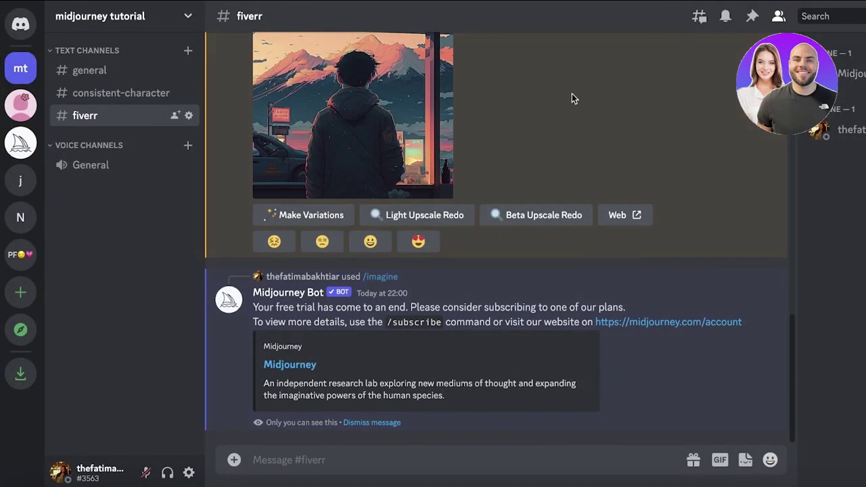
Have the Midjourney Bot send the upscaled lofi image's job results by direct message using DM Results.
{"action": "scroll", "coordinate": [568, 112], "scroll_direction": "up", "scroll_amount": 5}
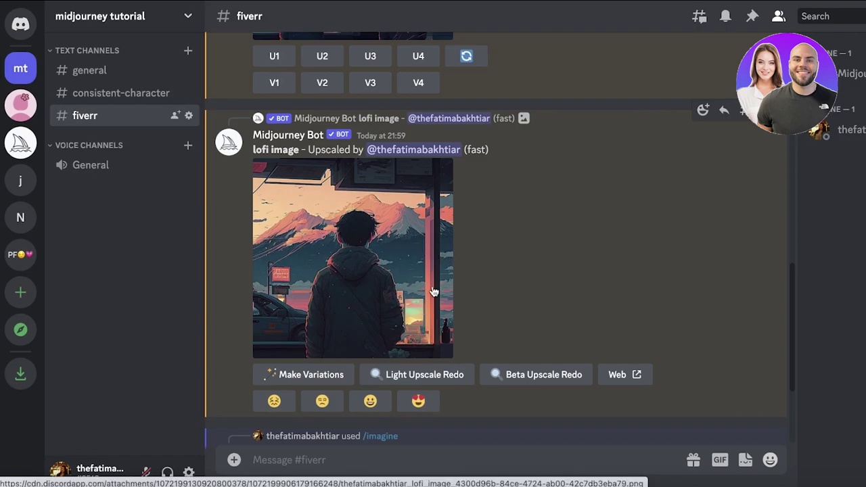
{"action": "right_click", "coordinate": [508, 230]}
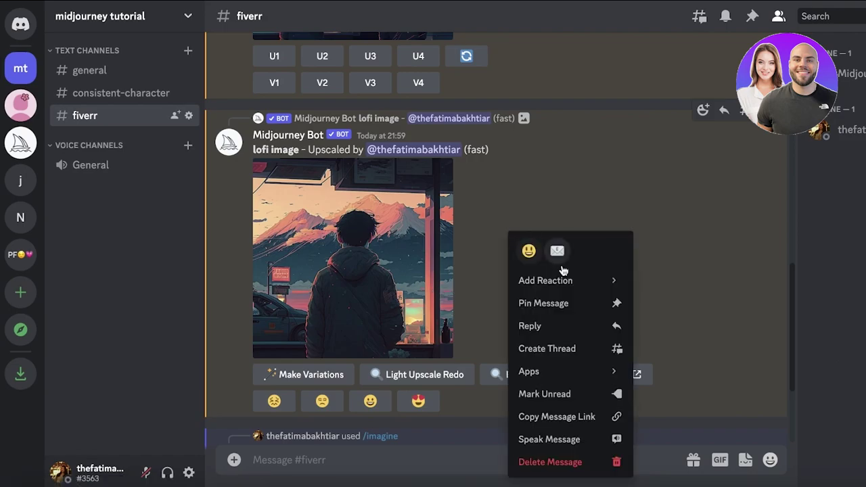
{"action": "mouse_move", "coordinate": [586, 371]}
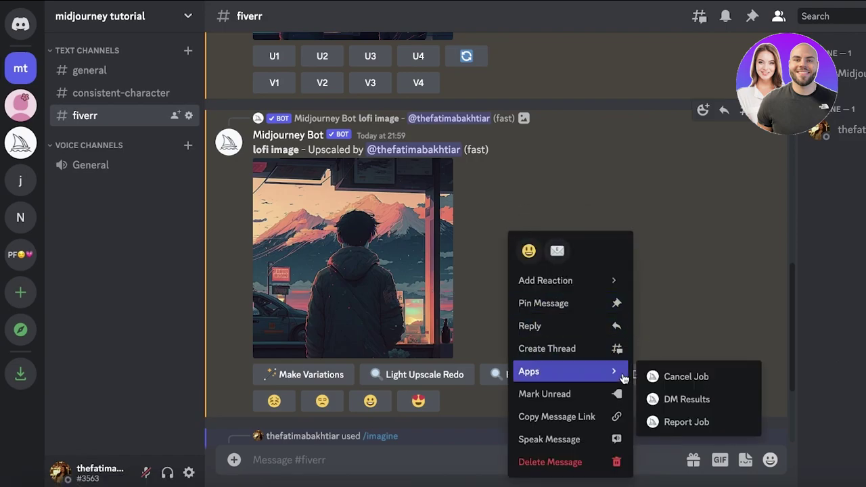
{"action": "left_click", "coordinate": [691, 400]}
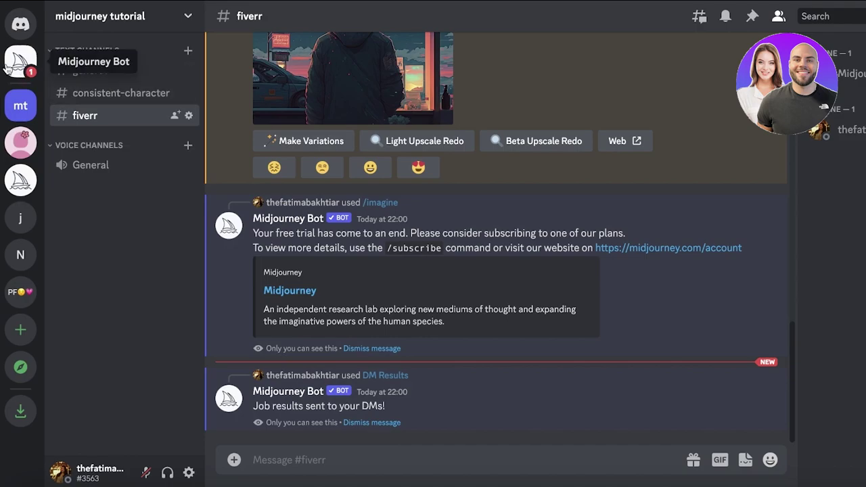
Copy the lofi image's full seed number from the job results in the Midjourney Bot's direct messages.
{"action": "left_click", "coordinate": [8, 66]}
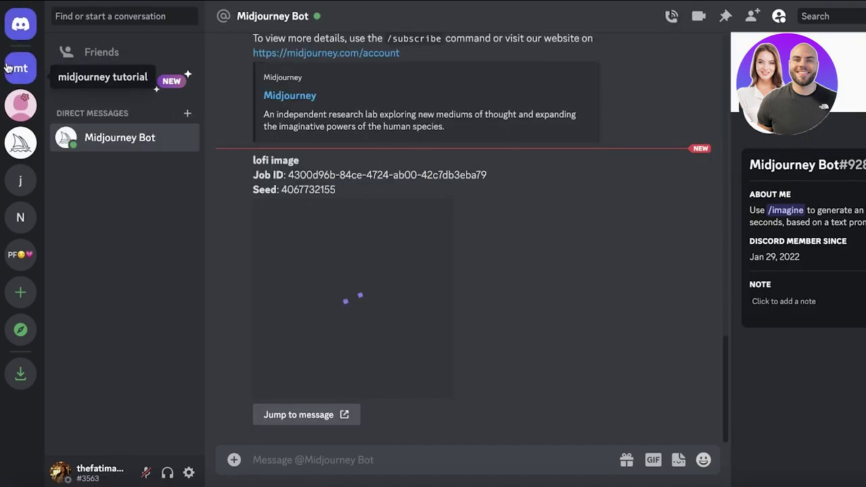
{"action": "left_click_drag", "start_coordinate": [285, 191], "coordinate": [419, 201]}
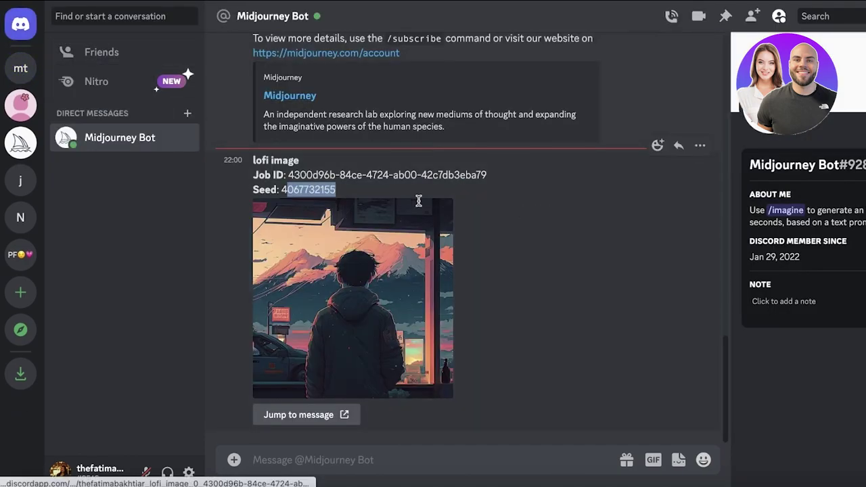
{"action": "left_click", "coordinate": [293, 183]}
{"action": "left_click_drag", "start_coordinate": [285, 189], "coordinate": [386, 194]}
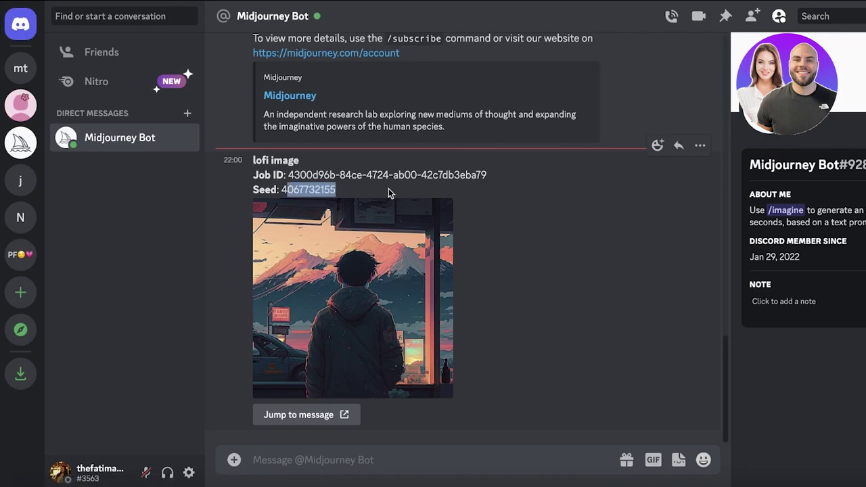
{"action": "left_click_drag", "start_coordinate": [291, 190], "coordinate": [351, 193]}
{"action": "right_click", "coordinate": [296, 189]}
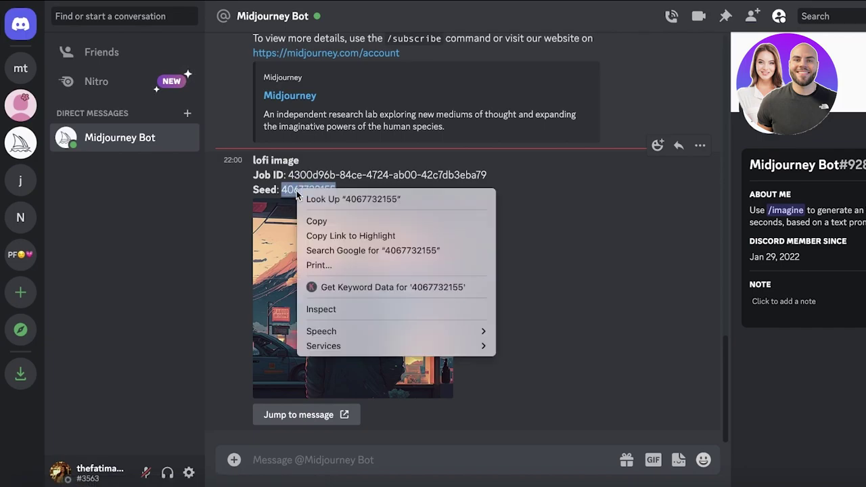
{"action": "left_click", "coordinate": [330, 221]}
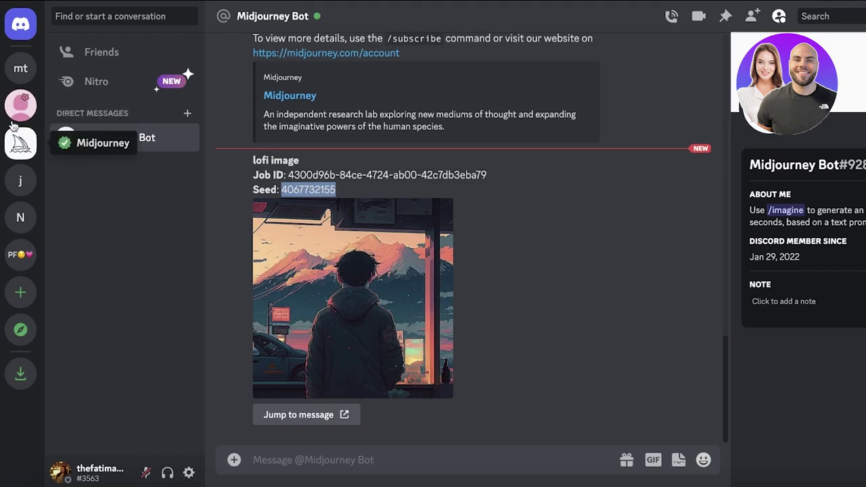
{"action": "left_click", "coordinate": [20, 142]}
{"action": "left_click", "coordinate": [20, 68]}
{"action": "left_click", "coordinate": [339, 461]}
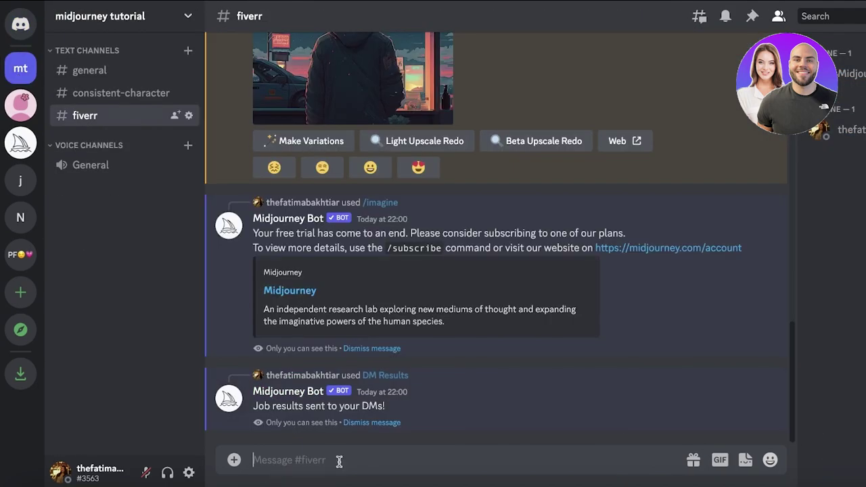
{"action": "type", "text": "/"}
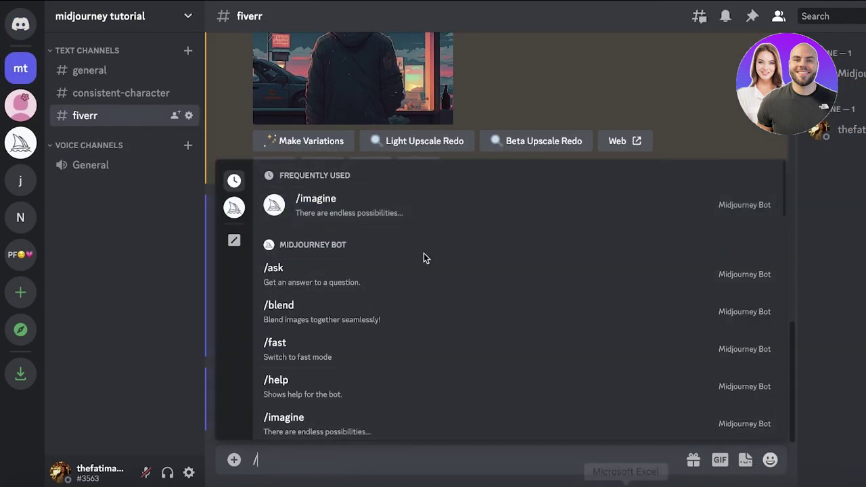
{"action": "left_click", "coordinate": [429, 207]}
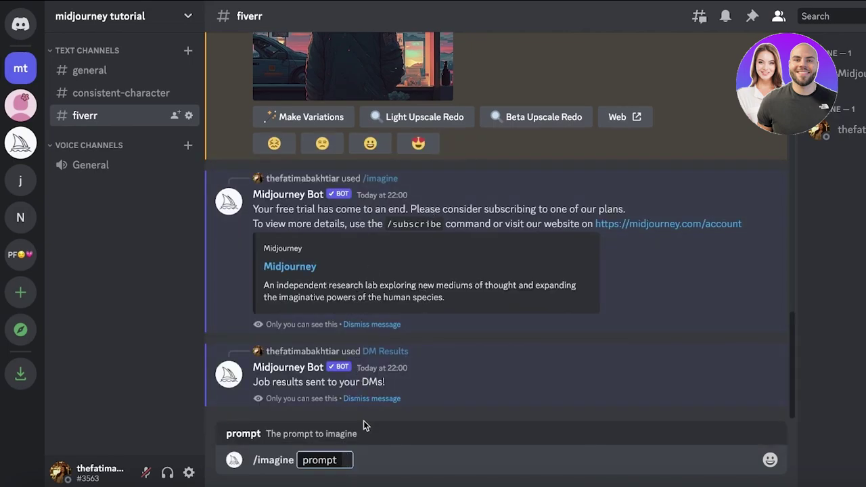
{"action": "scroll", "coordinate": [421, 331], "scroll_direction": "up", "scroll_amount": 5}
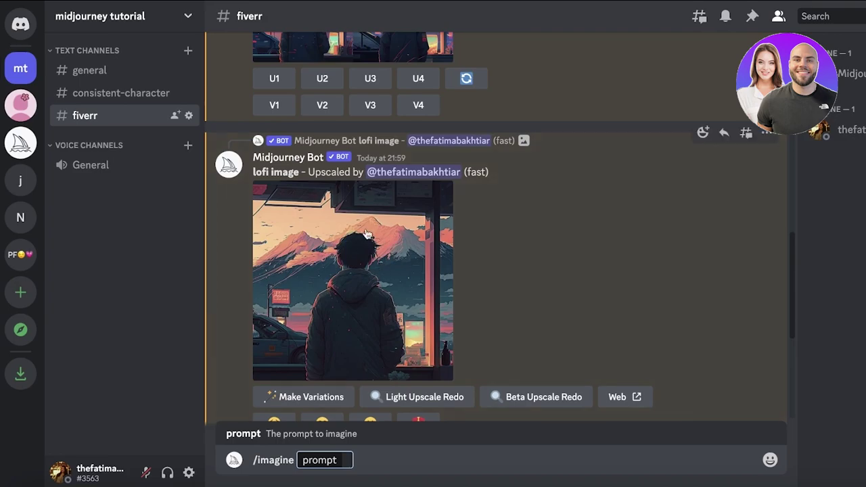
{"action": "scroll", "coordinate": [375, 238], "scroll_direction": "up", "scroll_amount": 3}
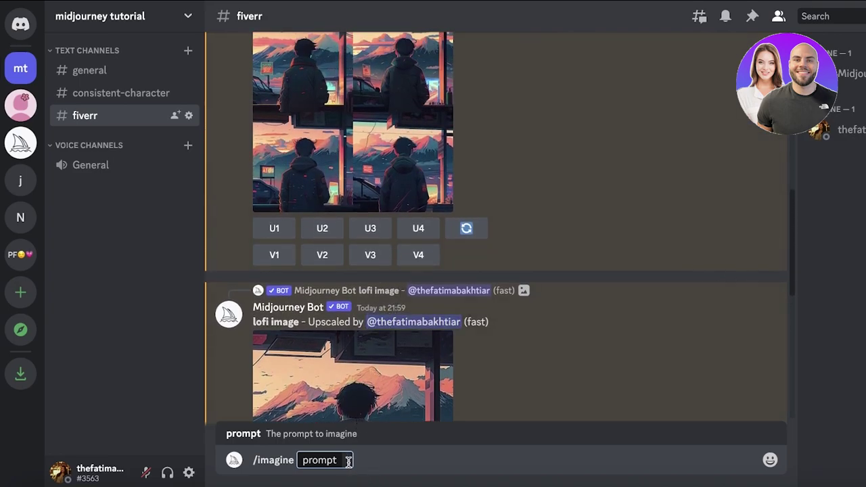
{"action": "type", "text": "in a floral backgorund"}
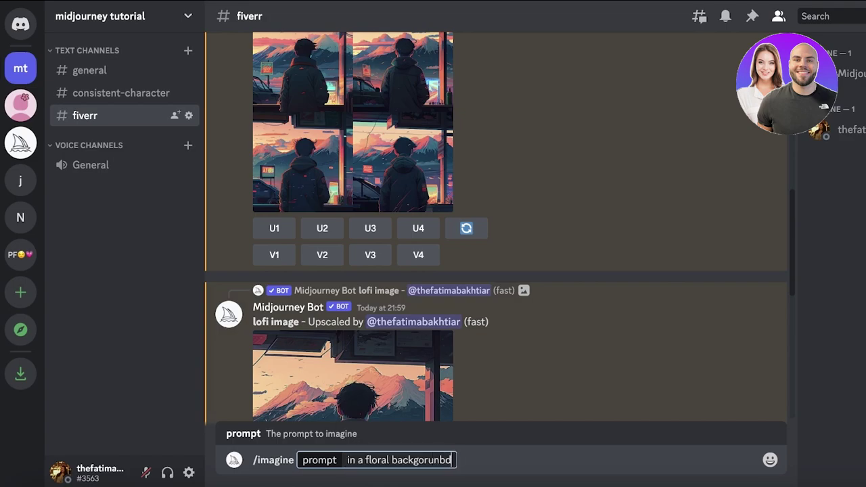
{"action": "type", "text": " -"}
{"action": "key", "text": "ctrl+v"}
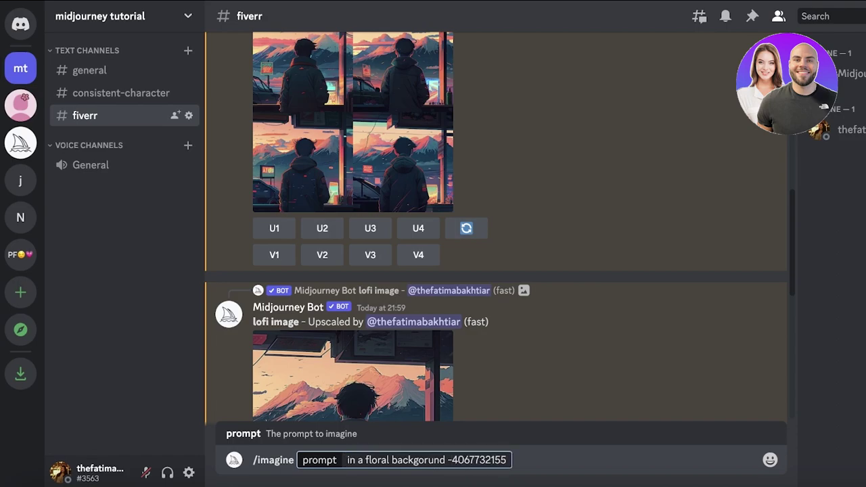
{"action": "key", "text": "Return"}
Review the channel's upscaled image and the earlier job results in the Midjourney Bot's direct messages, then return to the server.
{"action": "scroll", "coordinate": [406, 338], "scroll_direction": "up", "scroll_amount": 5}
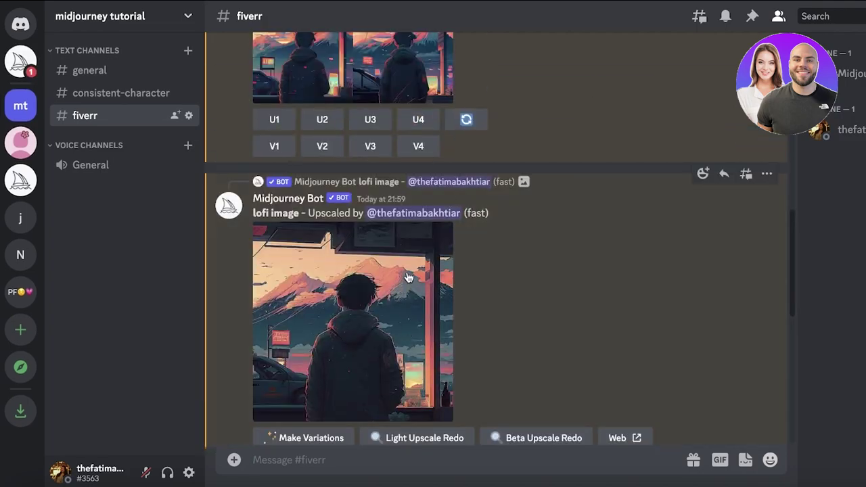
{"action": "scroll", "coordinate": [406, 298], "scroll_direction": "down", "scroll_amount": 10}
{"action": "left_click", "coordinate": [23, 75]}
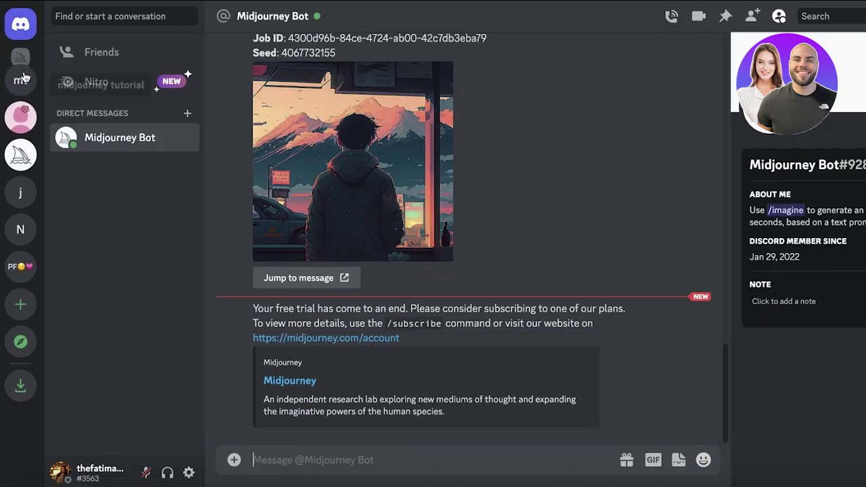
{"action": "scroll", "coordinate": [481, 223], "scroll_direction": "up", "scroll_amount": 5}
{"action": "scroll", "coordinate": [483, 223], "scroll_direction": "up", "scroll_amount": 6}
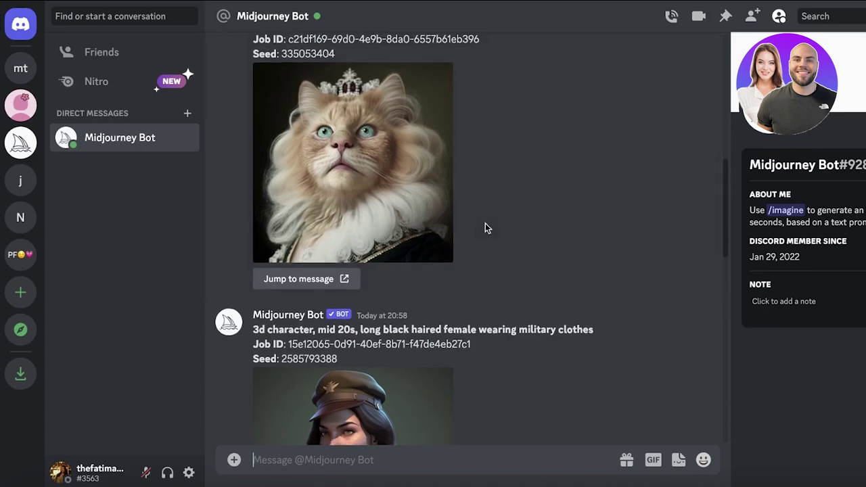
{"action": "left_click", "coordinate": [20, 69]}
Switch to the Fiverr search results and browse the Midjourney AI art gigs and their starting prices.
{"action": "scroll", "coordinate": [354, 216], "scroll_direction": "up", "scroll_amount": 10}
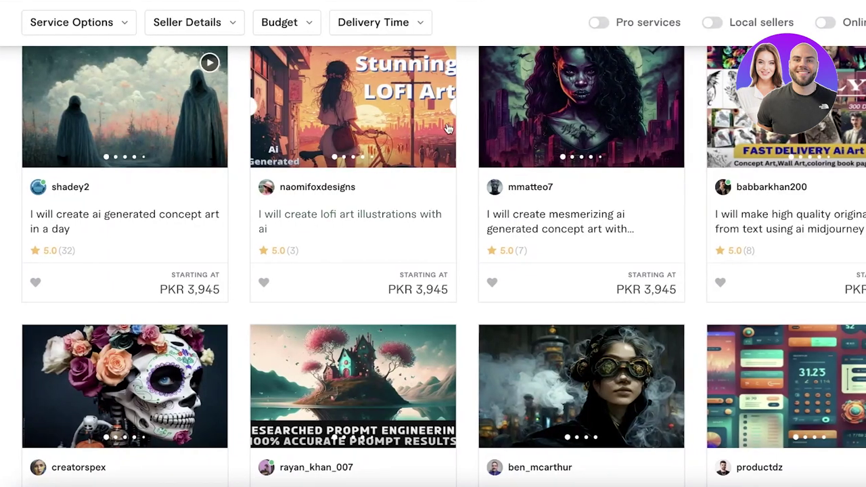
{"action": "scroll", "coordinate": [427, 137], "scroll_direction": "up", "scroll_amount": 2}
{"action": "scroll", "coordinate": [427, 137], "scroll_direction": "up", "scroll_amount": 4}
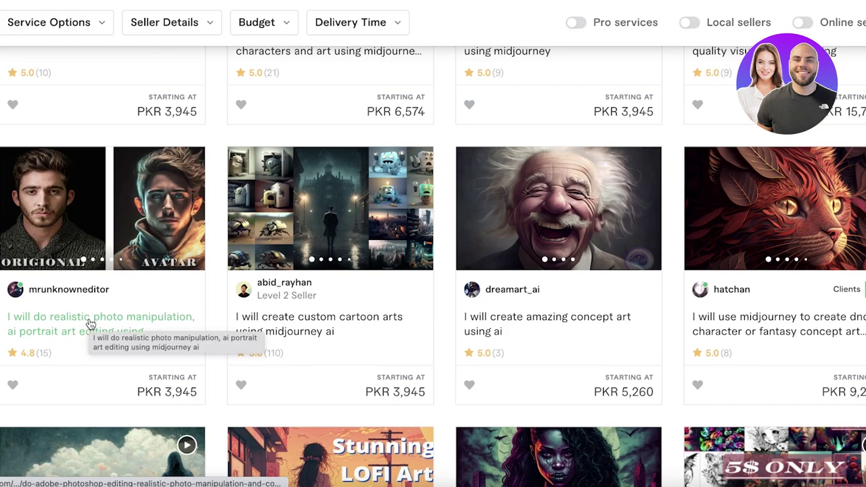
{"action": "scroll", "coordinate": [89, 318], "scroll_direction": "up", "scroll_amount": 4}
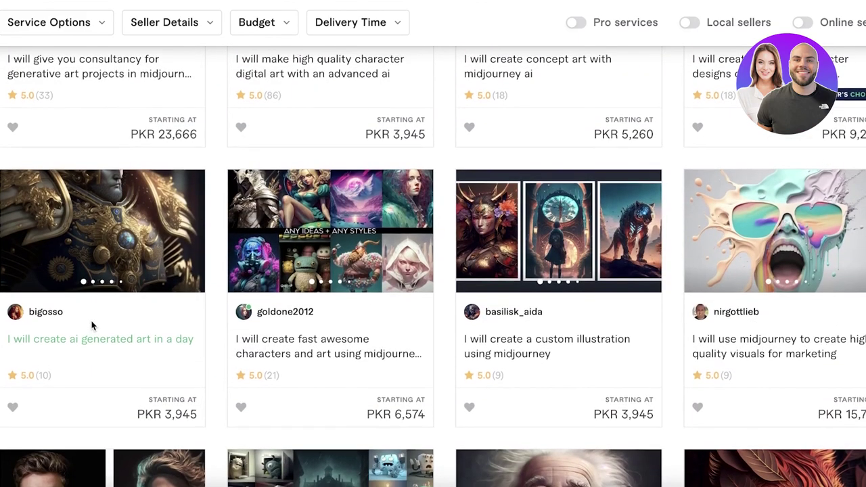
Return to Discord, open the general channel and examine the cat photo beside its "as a royal portrait of a queen" image grid.
{"action": "scroll", "coordinate": [93, 326], "scroll_direction": "up", "scroll_amount": 1}
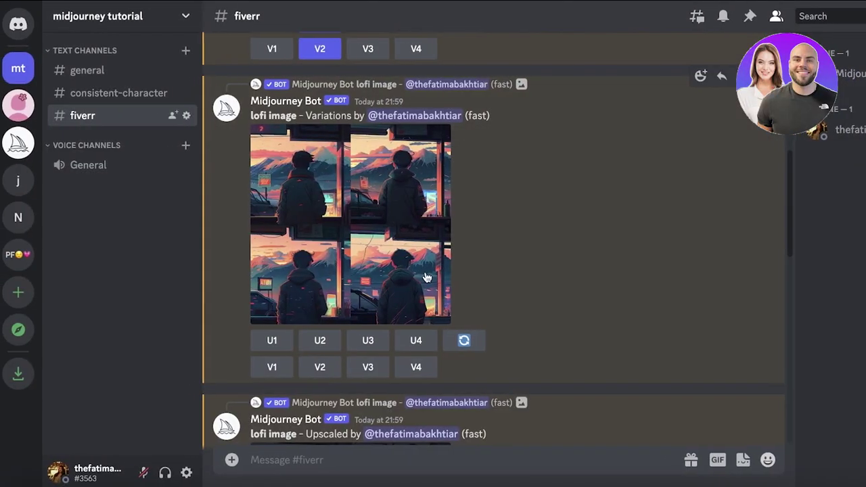
{"action": "left_click", "coordinate": [95, 70]}
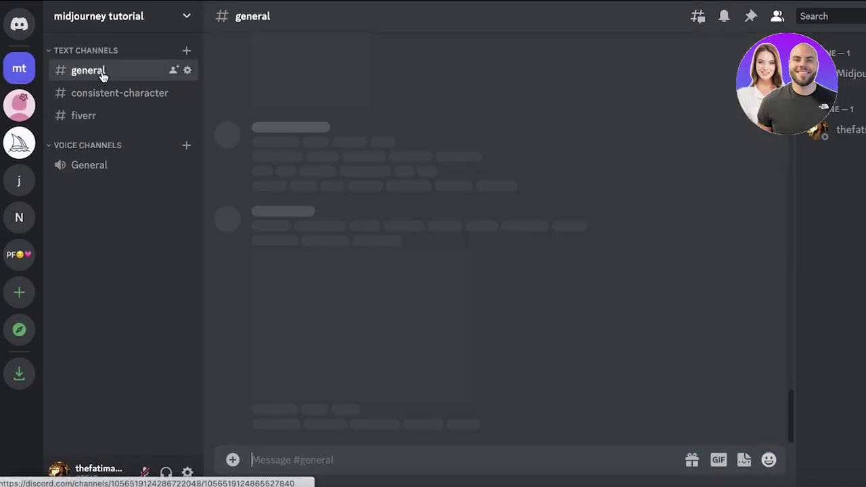
{"action": "scroll", "coordinate": [427, 269], "scroll_direction": "up", "scroll_amount": 10}
{"action": "scroll", "coordinate": [427, 268], "scroll_direction": "down", "scroll_amount": 15}
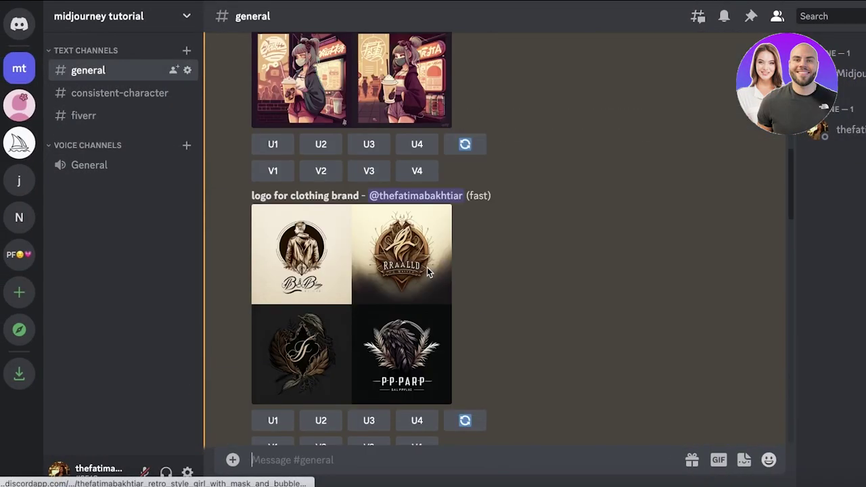
{"action": "scroll", "coordinate": [331, 165], "scroll_direction": "down", "scroll_amount": 1}
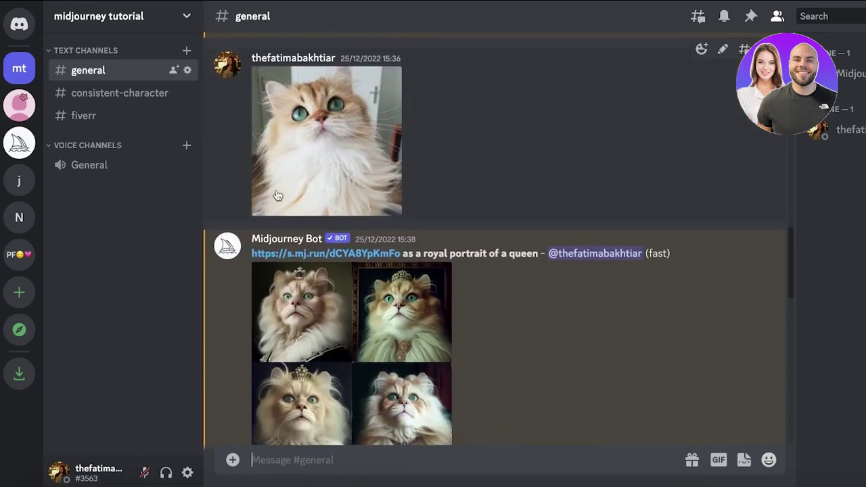
{"action": "scroll", "coordinate": [338, 145], "scroll_direction": "down", "scroll_amount": 4}
{"action": "scroll", "coordinate": [395, 240], "scroll_direction": "up", "scroll_amount": 2}
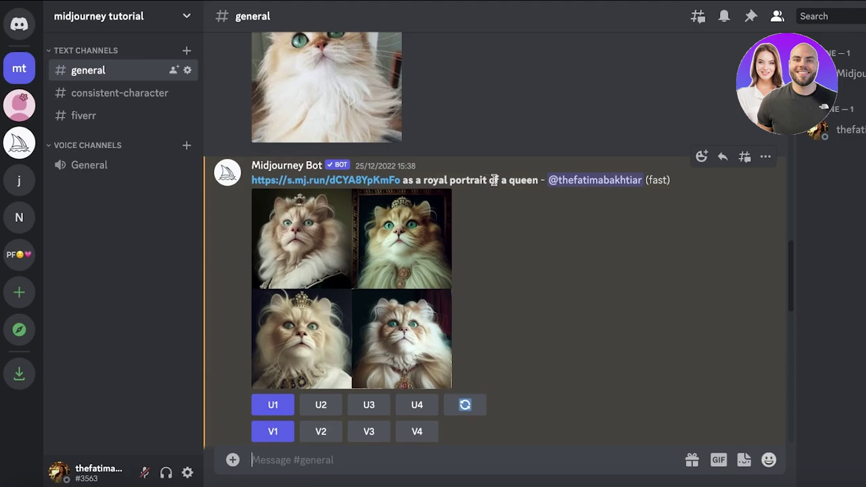
{"action": "scroll", "coordinate": [510, 182], "scroll_direction": "down", "scroll_amount": 1}
{"action": "scroll", "coordinate": [274, 122], "scroll_direction": "up", "scroll_amount": 2}
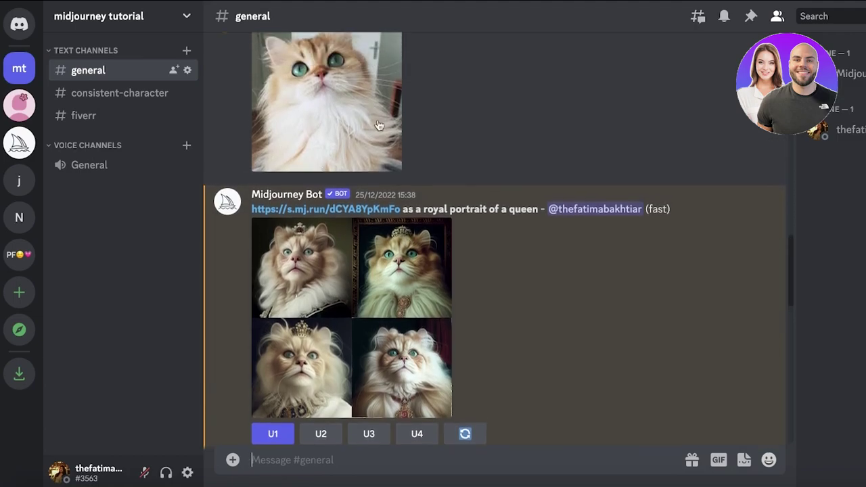
Review the variations and upscaled version of the royal cat portrait, then return to the original cat photo and clothing brand logos.
{"action": "scroll", "coordinate": [364, 120], "scroll_direction": "down", "scroll_amount": 10}
{"action": "scroll", "coordinate": [402, 204], "scroll_direction": "down", "scroll_amount": 5}
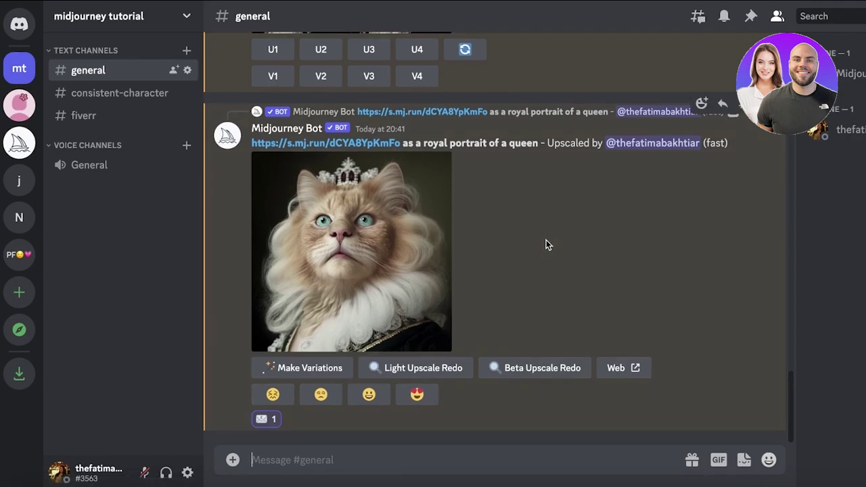
{"action": "scroll", "coordinate": [546, 243], "scroll_direction": "up", "scroll_amount": 5}
{"action": "scroll", "coordinate": [547, 242], "scroll_direction": "down", "scroll_amount": 1}
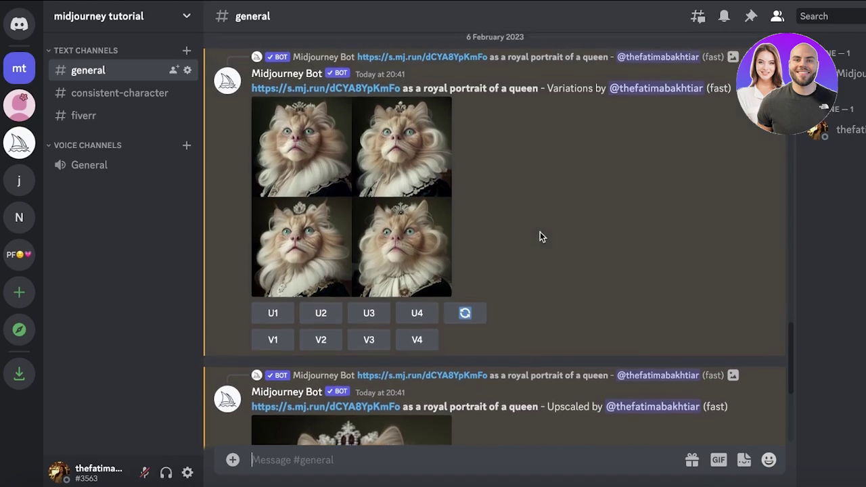
{"action": "scroll", "coordinate": [540, 237], "scroll_direction": "up", "scroll_amount": 10}
{"action": "scroll", "coordinate": [710, 151], "scroll_direction": "up", "scroll_amount": 4}
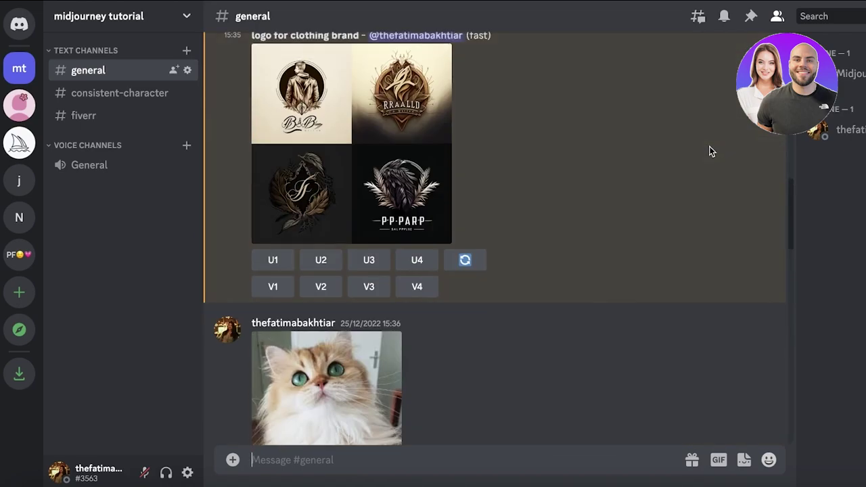